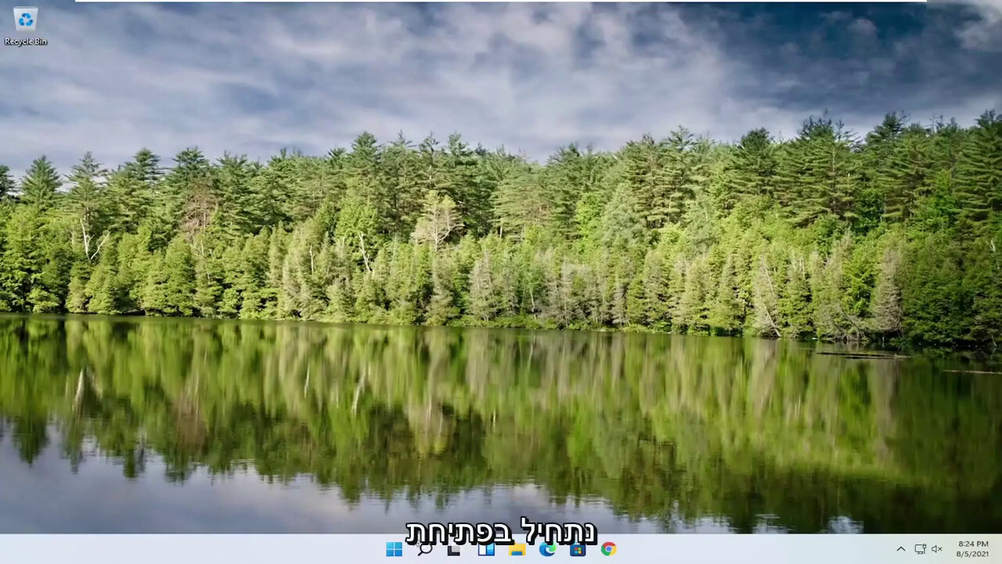
Open the Windows Search panel from the taskbar
left_click(425, 551)
Search 'regedit' and launch Registry Editor as administrator, approving the UAC prompt
type("regedit")
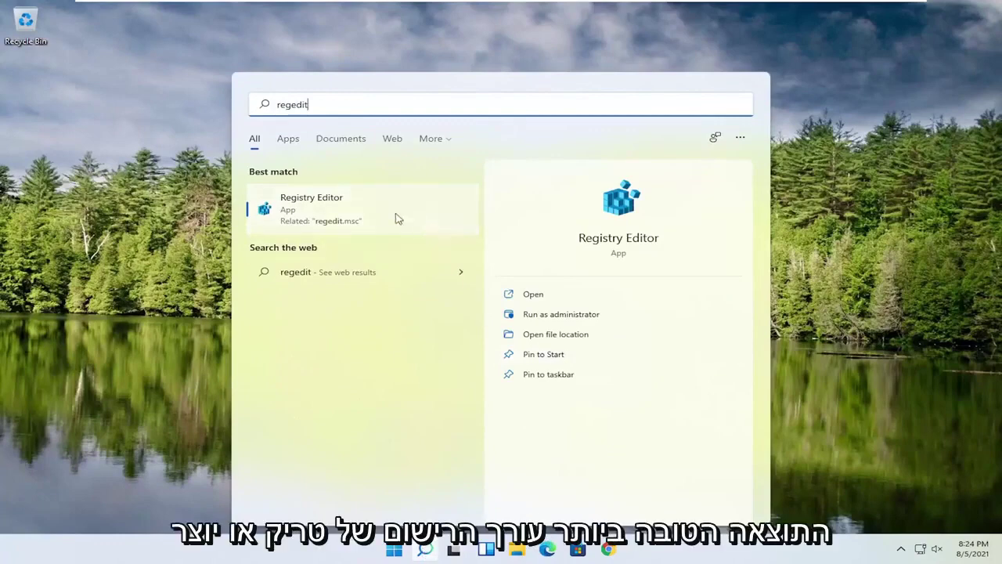
right_click(300, 211)
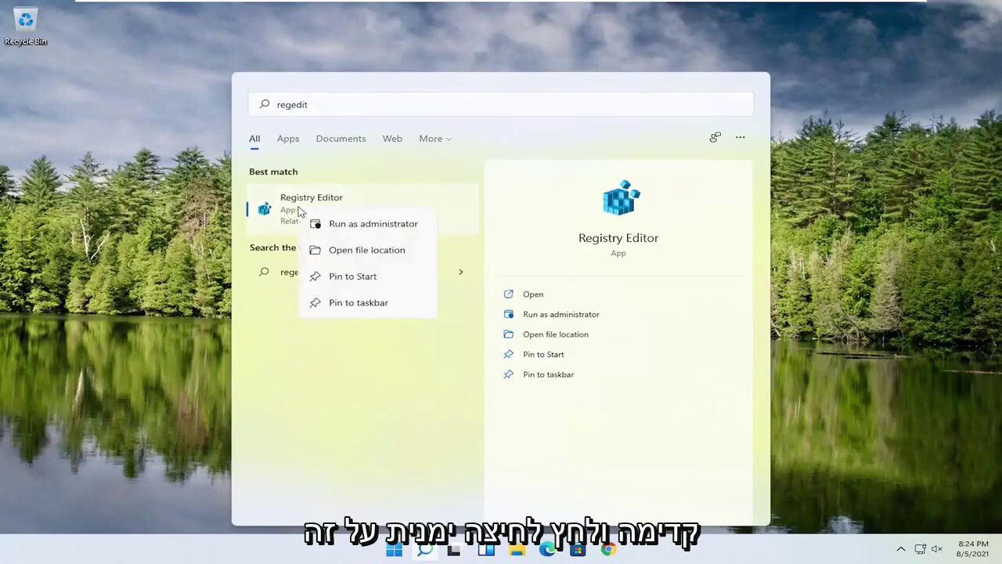
left_click(349, 225)
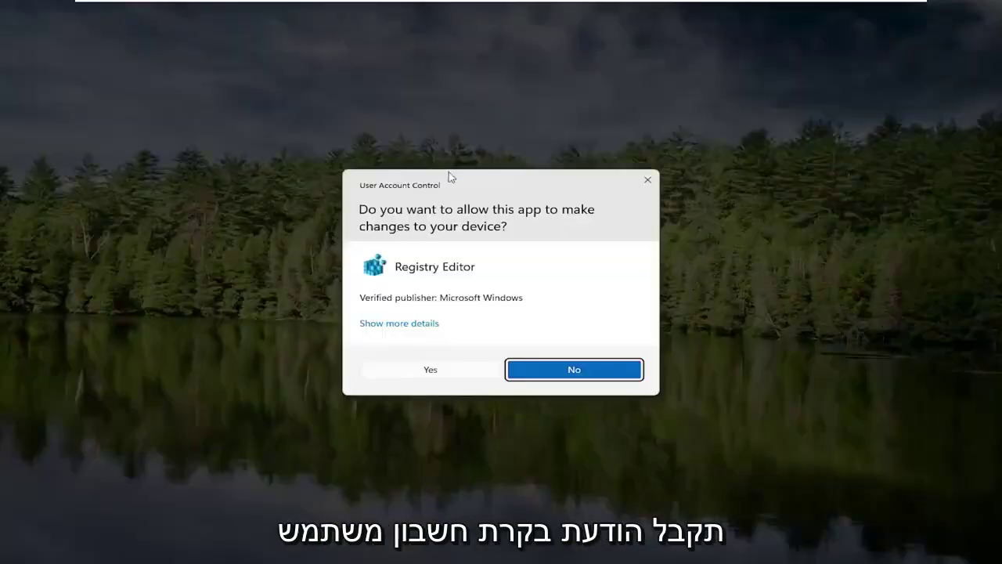
left_click(419, 373)
left_click_drag(369, 107, 402, 65)
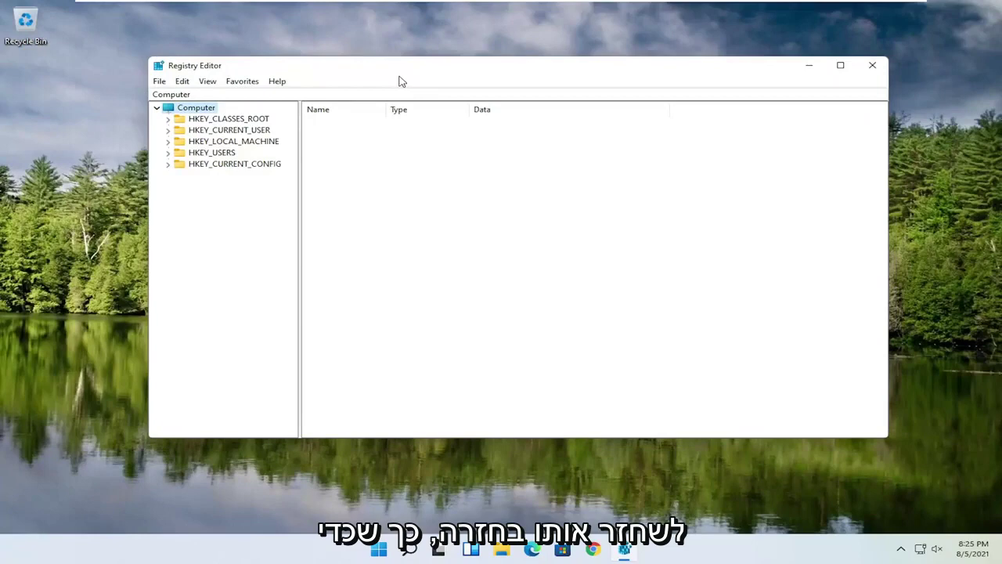
left_click(161, 81)
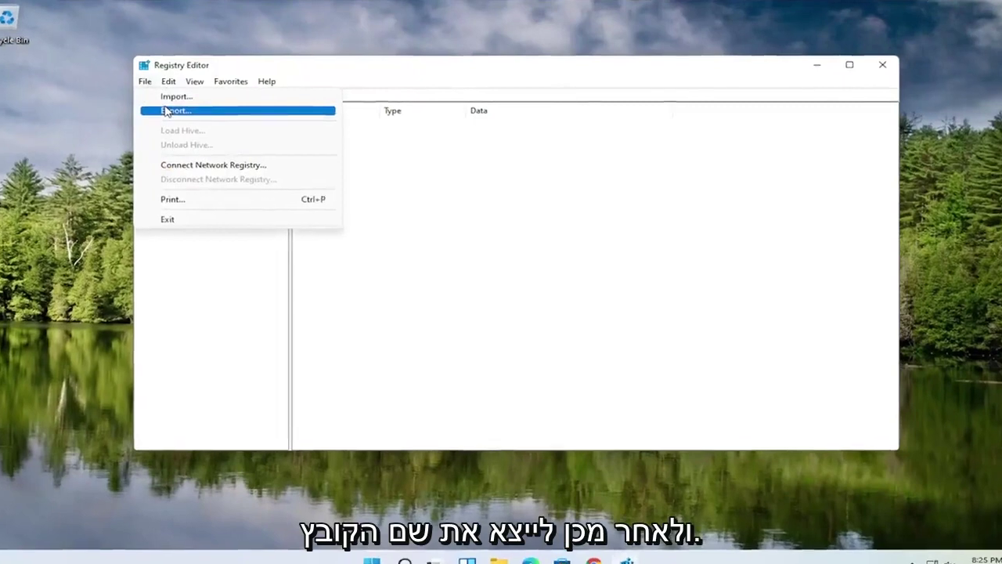
left_click(184, 108)
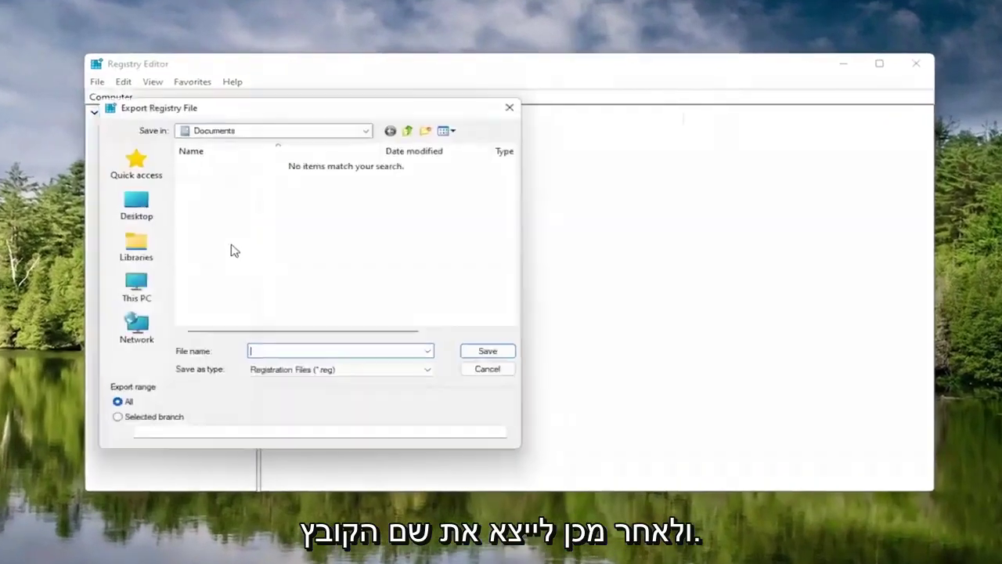
left_click_drag(197, 102, 352, 93)
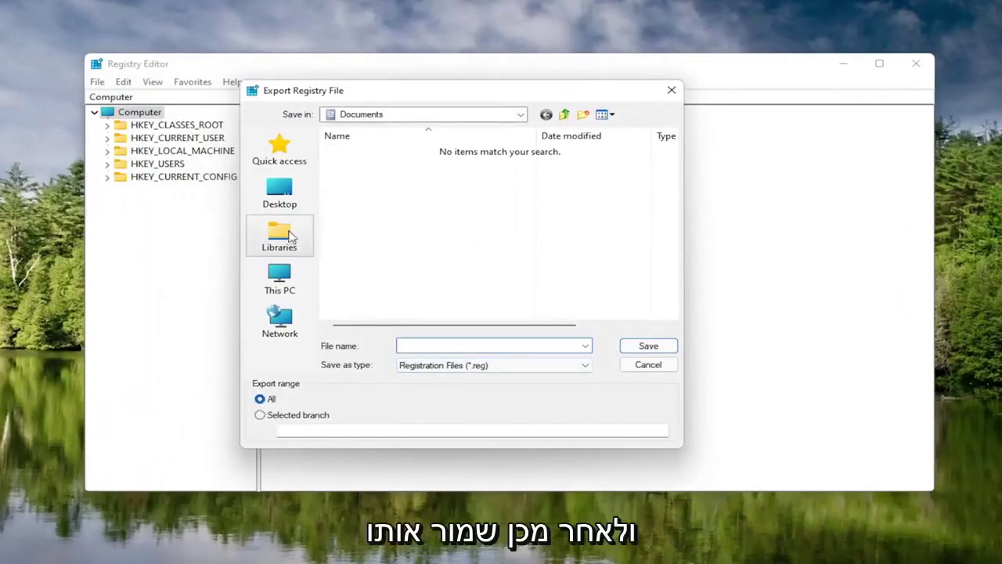
left_click(285, 188)
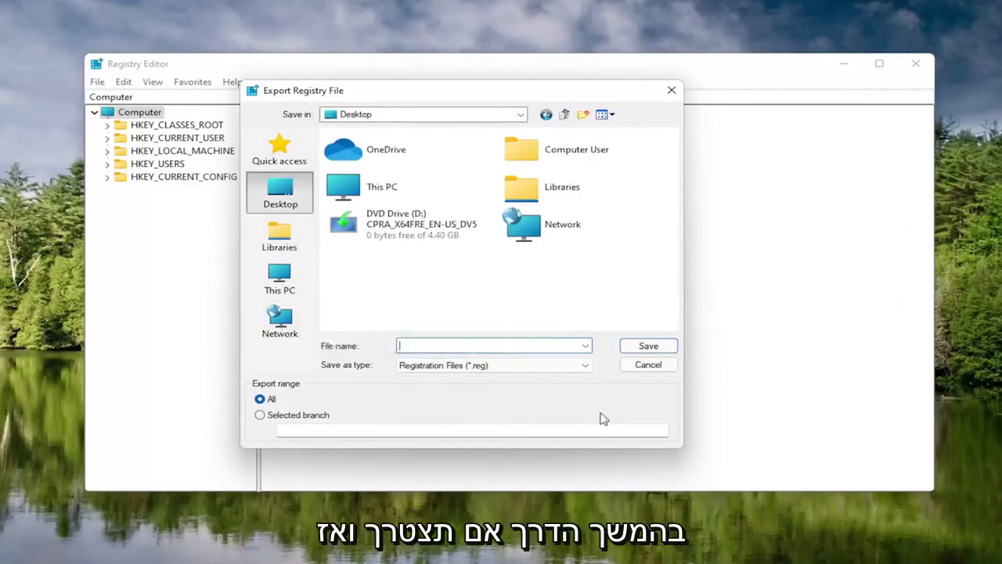
left_click(648, 365)
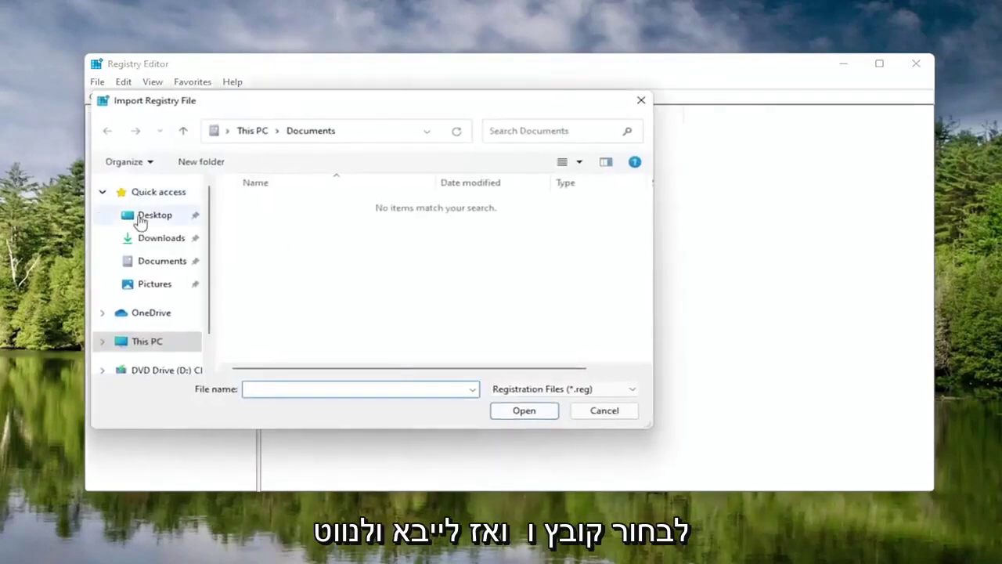
left_click(141, 216)
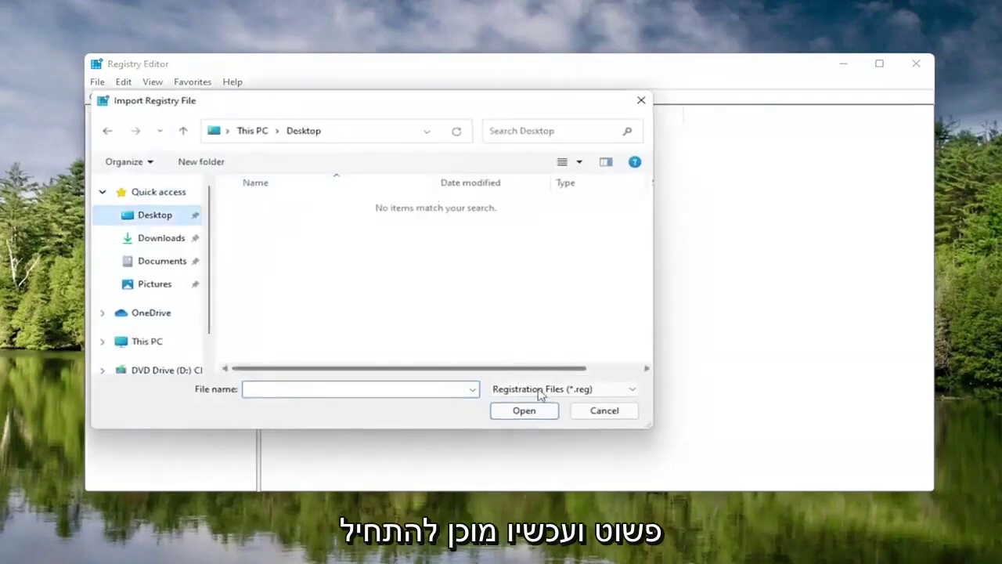
left_click(595, 411)
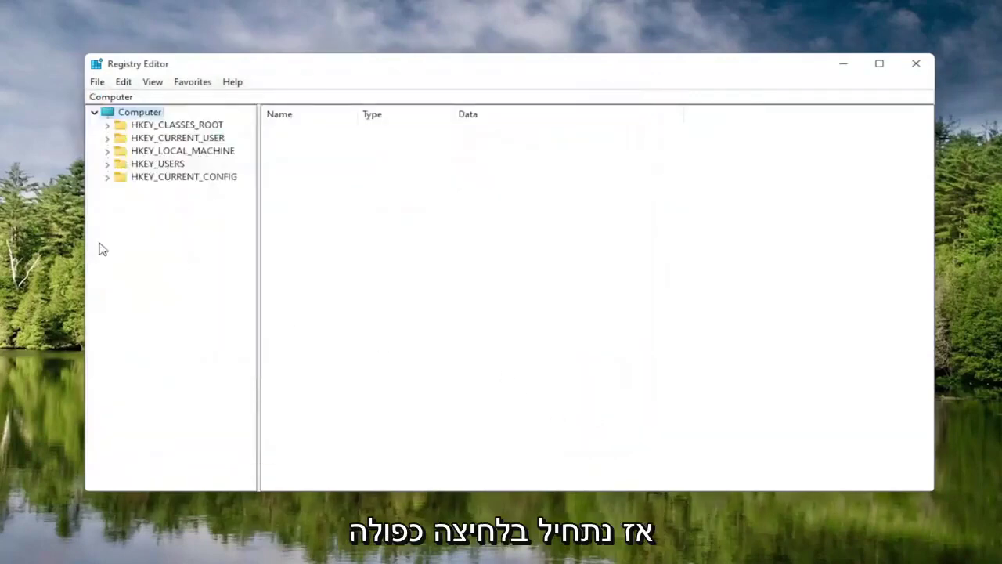
Expand HKEY_LOCAL_MACHINE\SOFTWARE\Microsoft\Windows NT\CurrentVersion in the key tree
double_click(164, 154)
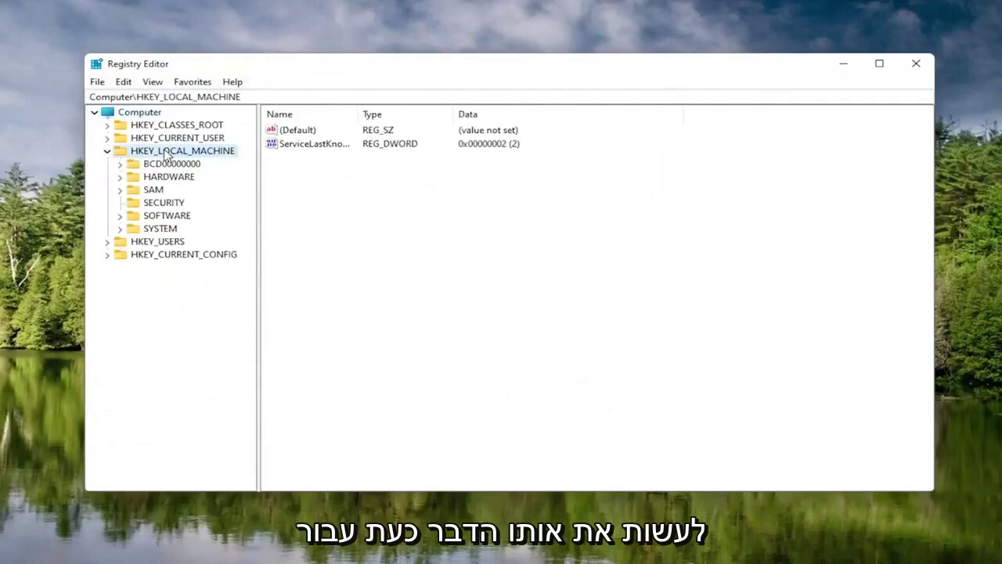
double_click(164, 216)
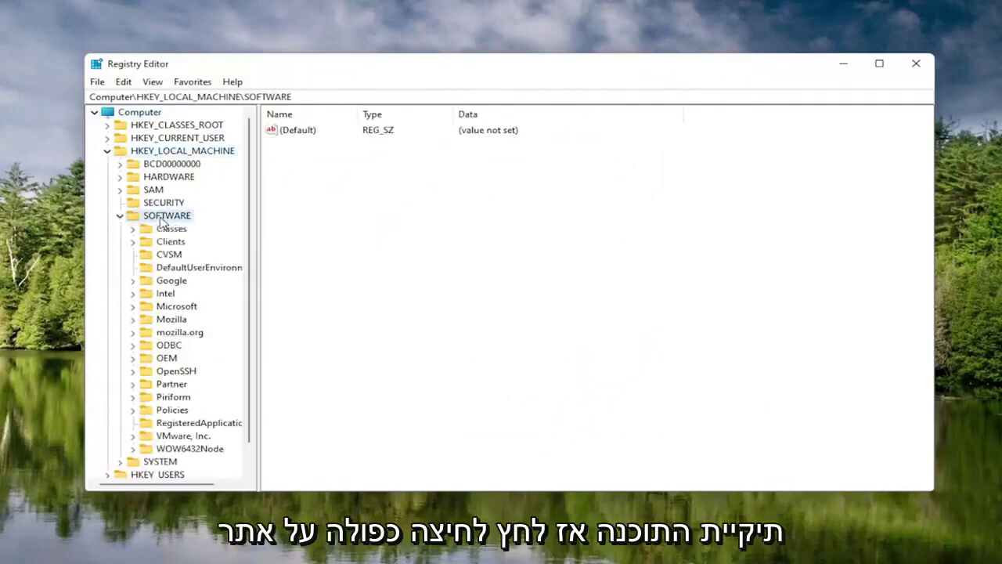
double_click(167, 307)
left_click_drag(259, 261, 324, 261)
scroll(196, 352, "down", 15)
scroll(198, 356, "down", 20)
scroll(194, 344, "down", 7)
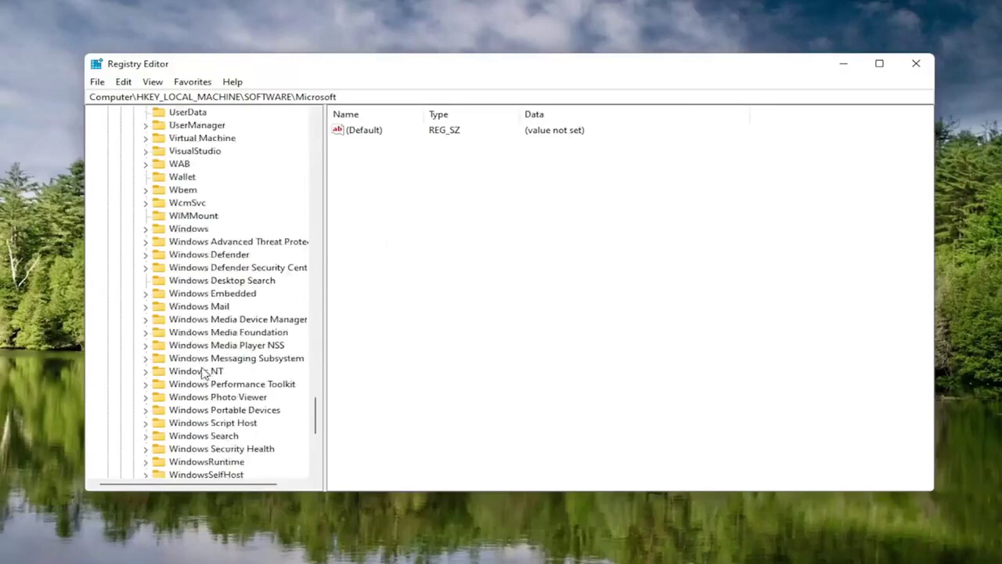
double_click(200, 371)
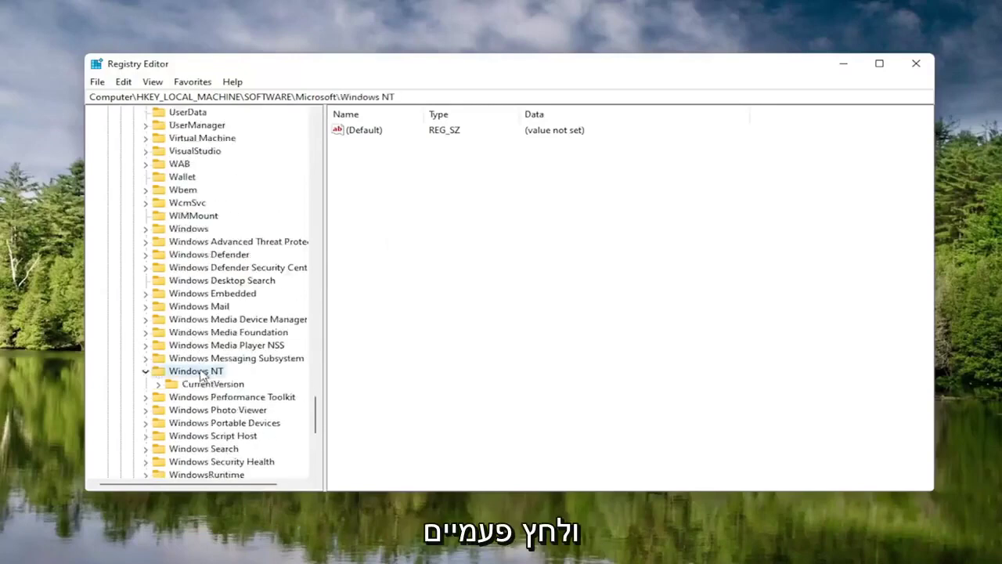
double_click(205, 384)
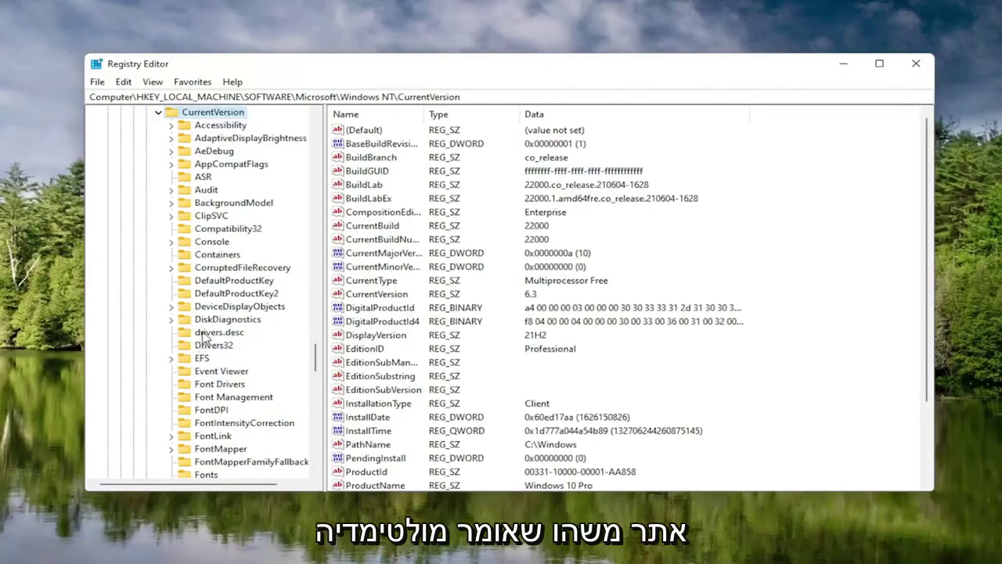
Open Multimedia\SystemProfile, widen the Name column, and edit NetworkThrottlingIndex (currently 10)
scroll(202, 337, "down", 7)
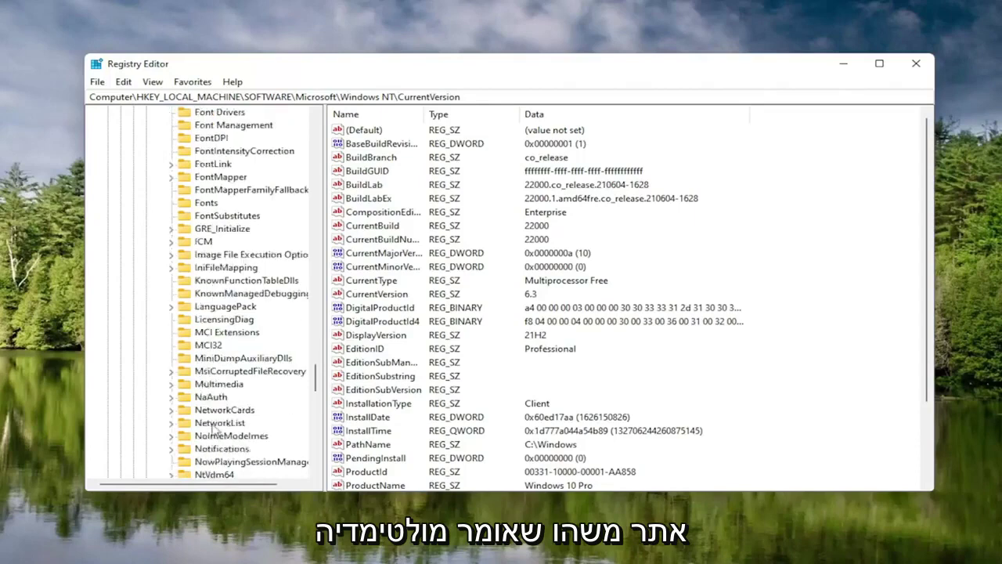
scroll(213, 426, "down", 1)
left_click(217, 346)
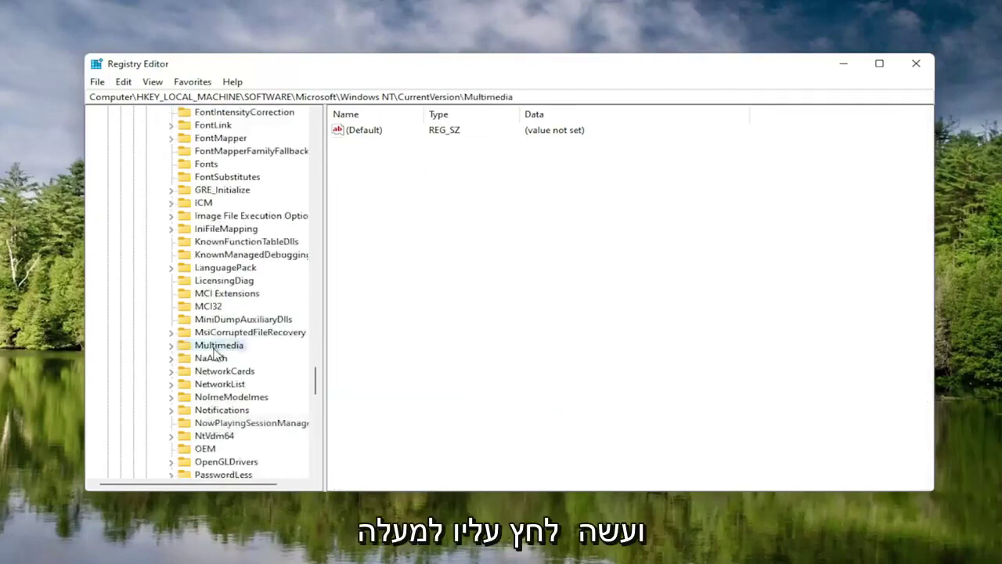
double_click(213, 346)
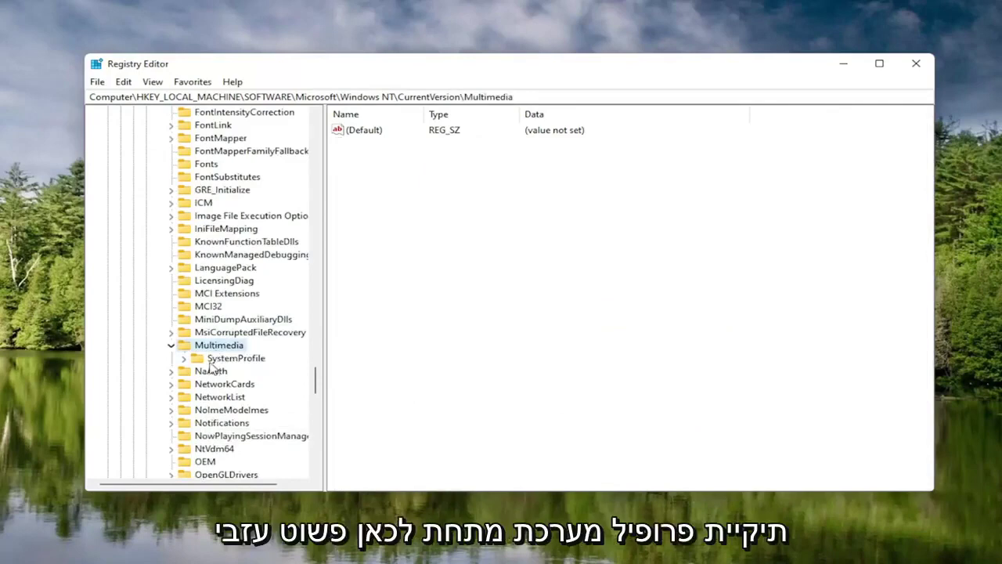
left_click(227, 359)
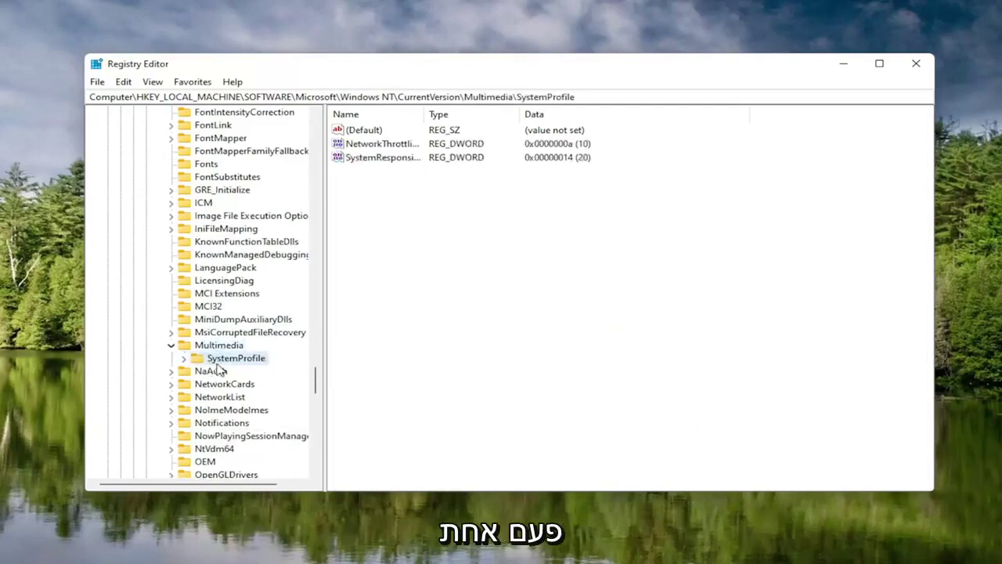
left_click_drag(425, 115, 520, 114)
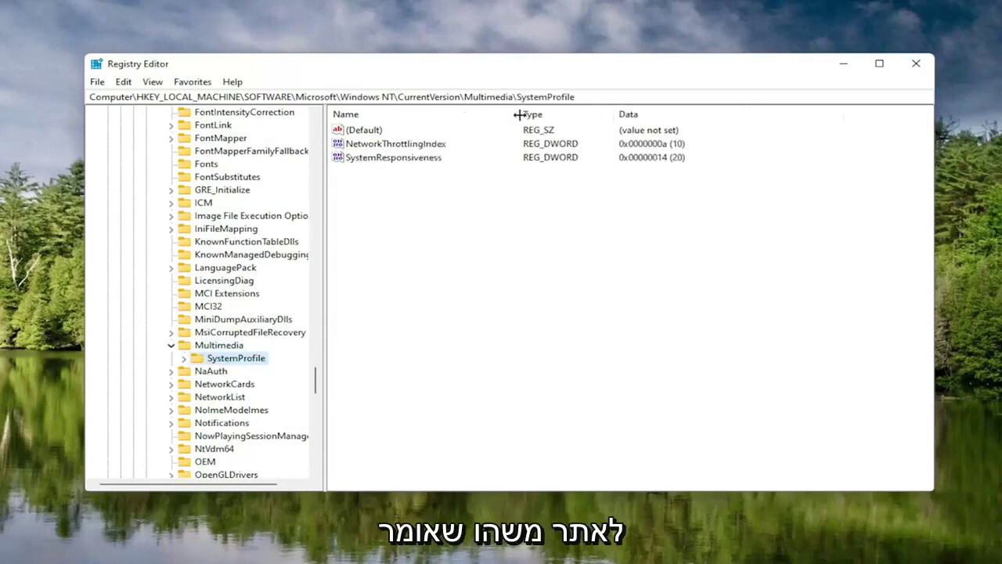
double_click(395, 144)
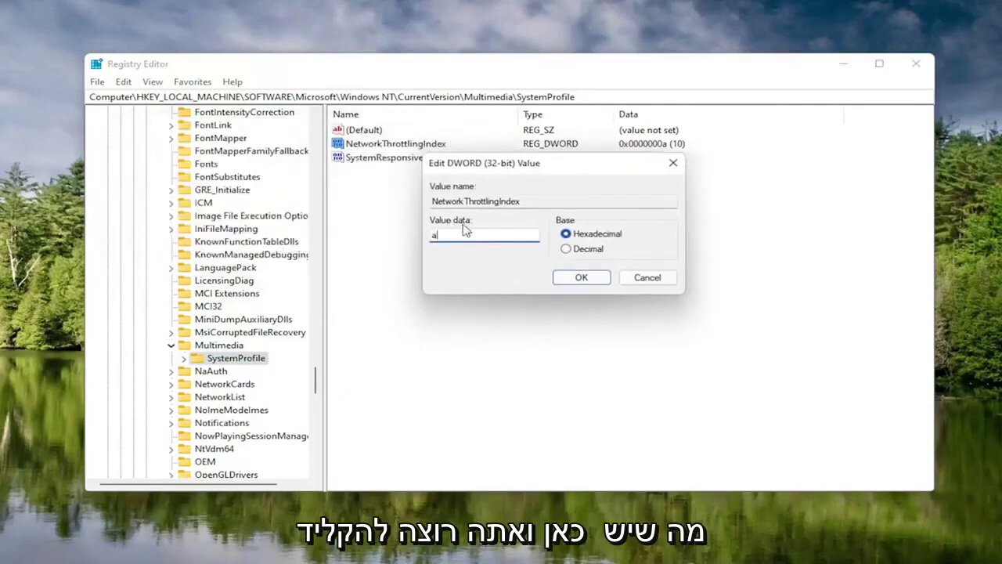
Replace NetworkThrottlingIndex's value data with hexadecimal FFFFFFFF
key("BackSpace")
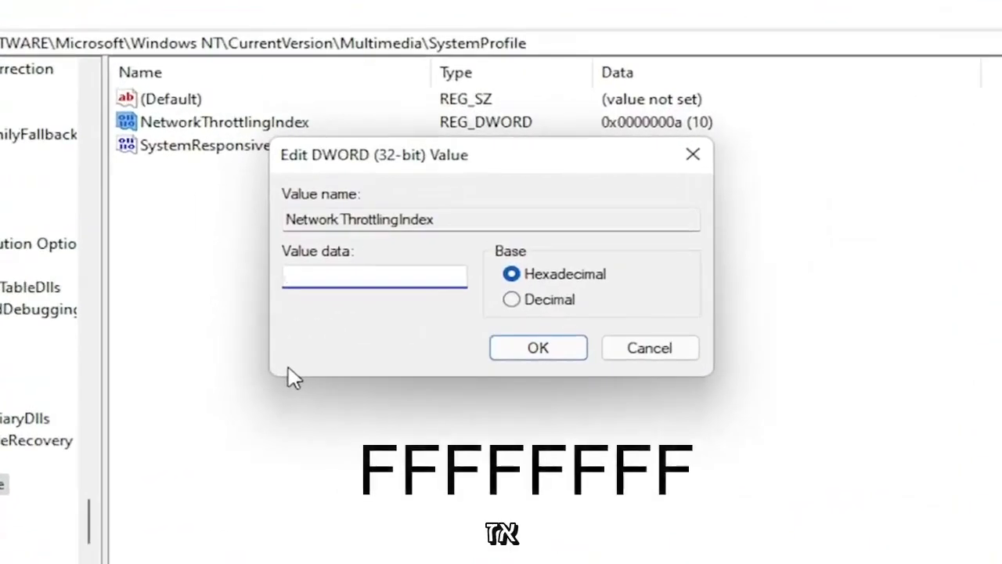
type("FFFFFFFF")
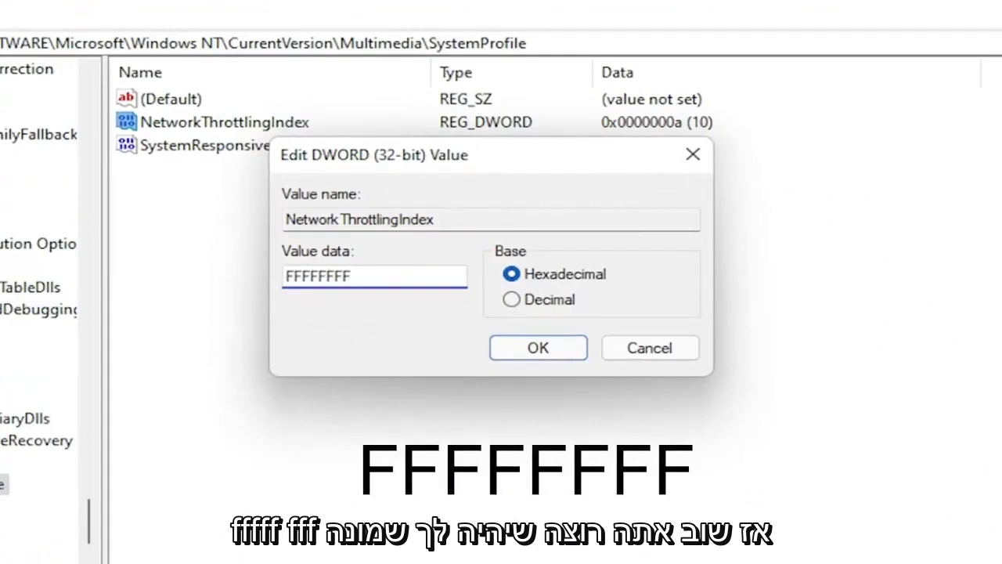
key("shift+Left")
key("shift+Left")
key("shift+Left")
key("shift+Left")
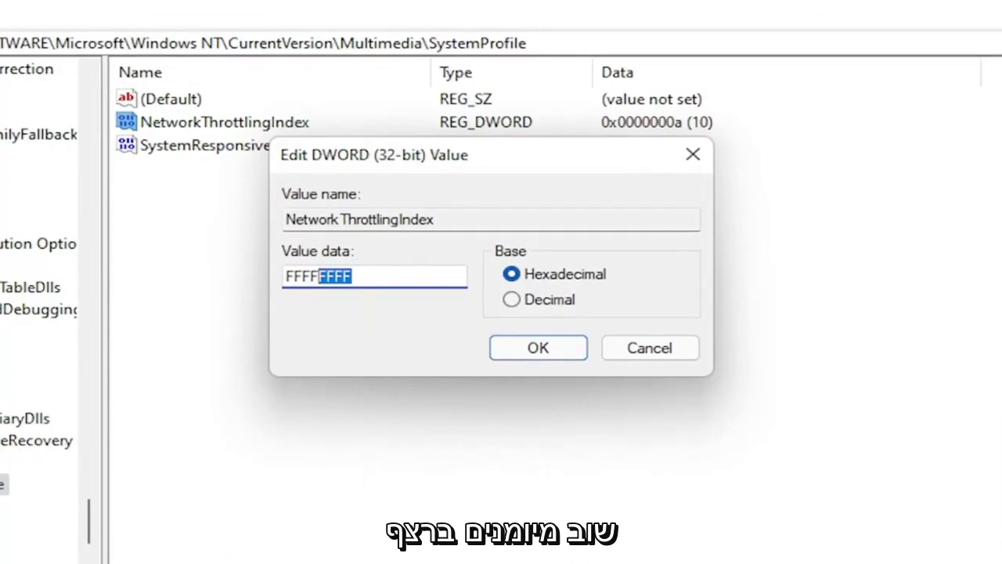
left_click(368, 275)
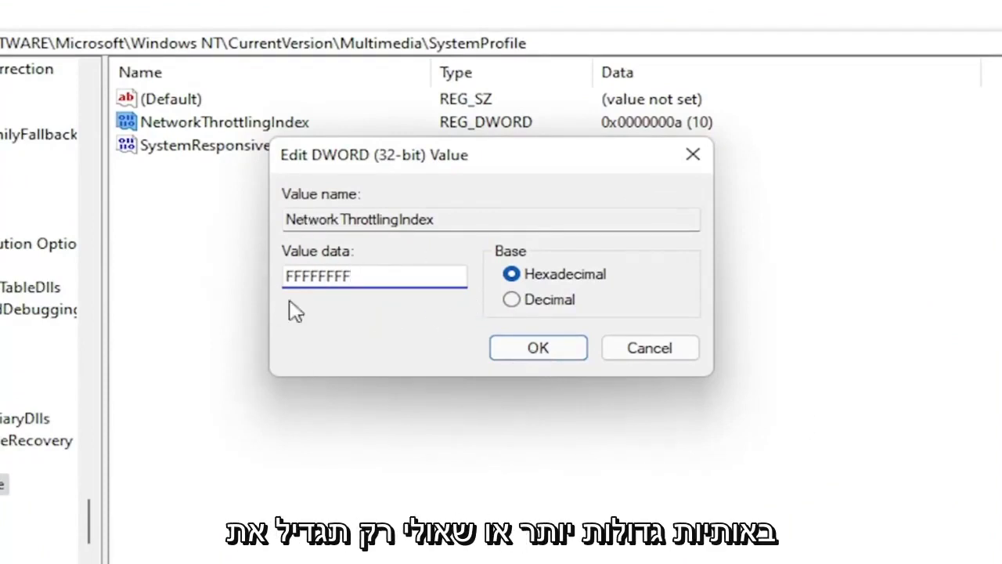
Apply FFFFFFFF to NetworkThrottlingIndex and collapse the tree back to HKEY_LOCAL_MACHINE
left_click(538, 348)
left_click(2, 462)
left_click_drag(94, 530, 122, 105)
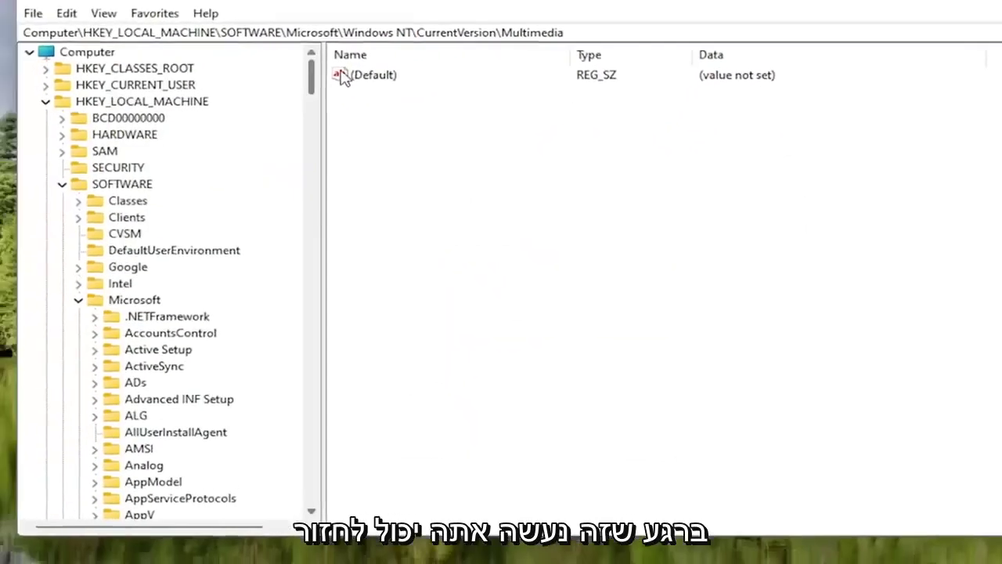
left_click(78, 300)
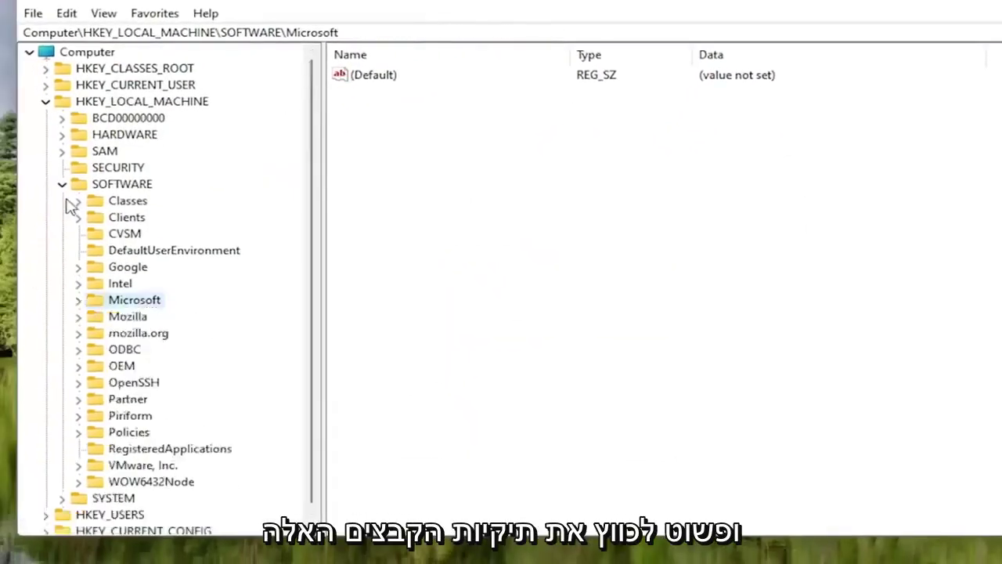
left_click(61, 184)
left_click(45, 102)
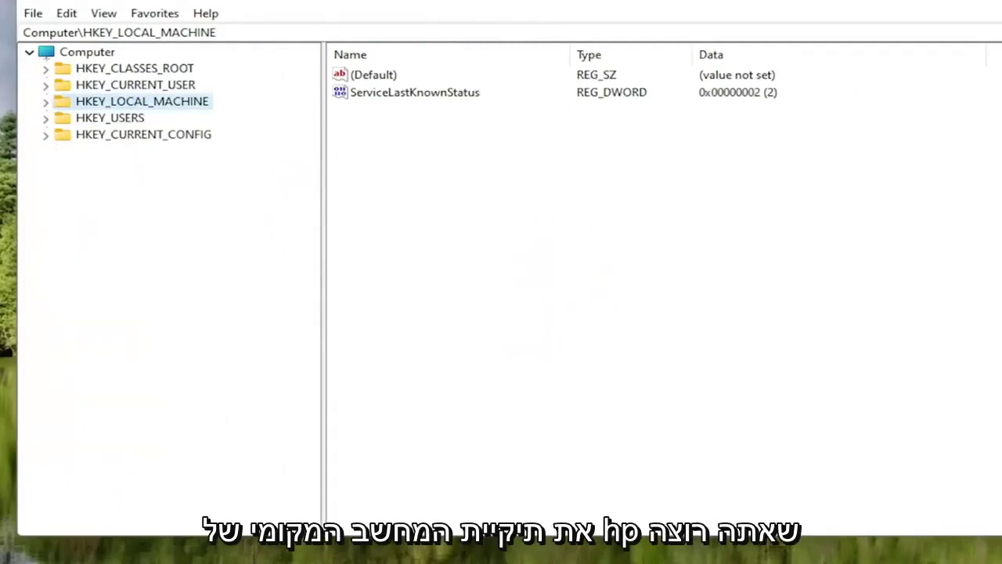
Navigate to HKEY_LOCAL_MACHINE\SYSTEM\CurrentControlSet\Services\Tcpip
double_click(174, 104)
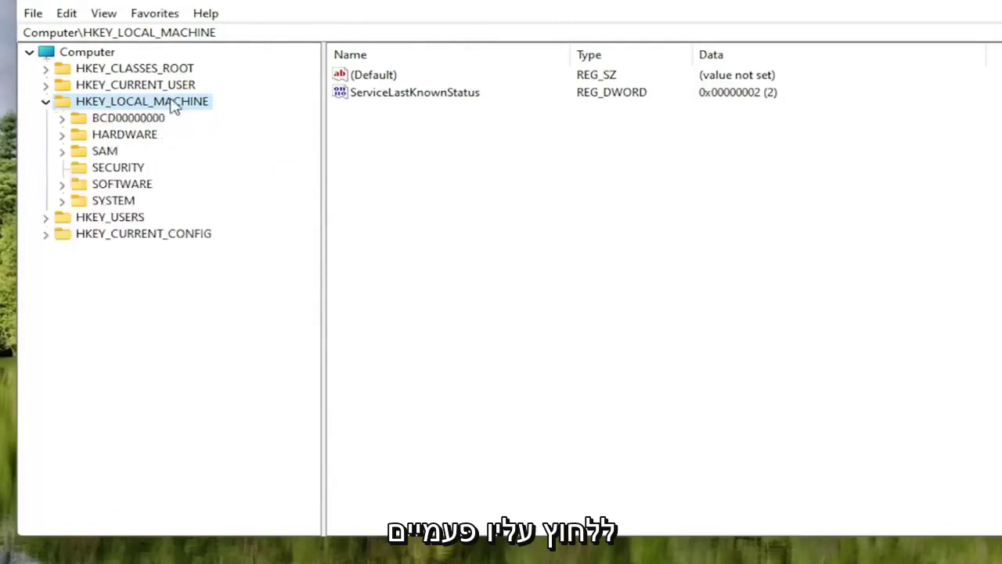
double_click(111, 201)
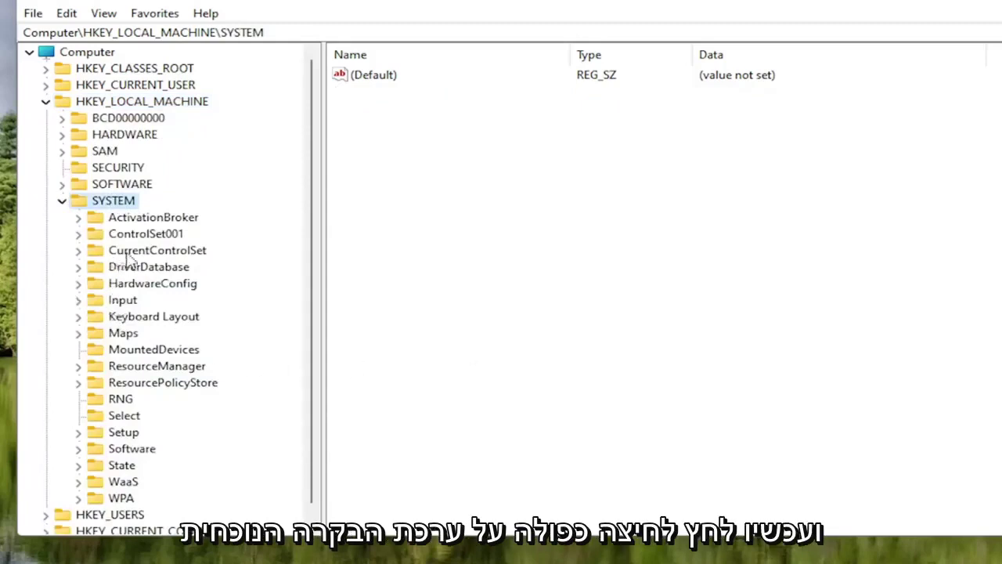
double_click(165, 254)
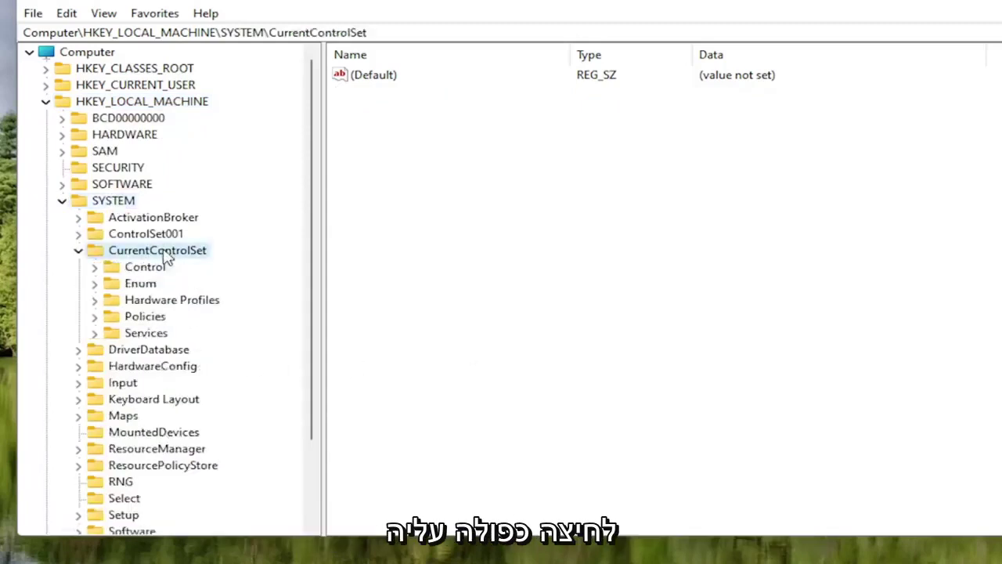
double_click(133, 335)
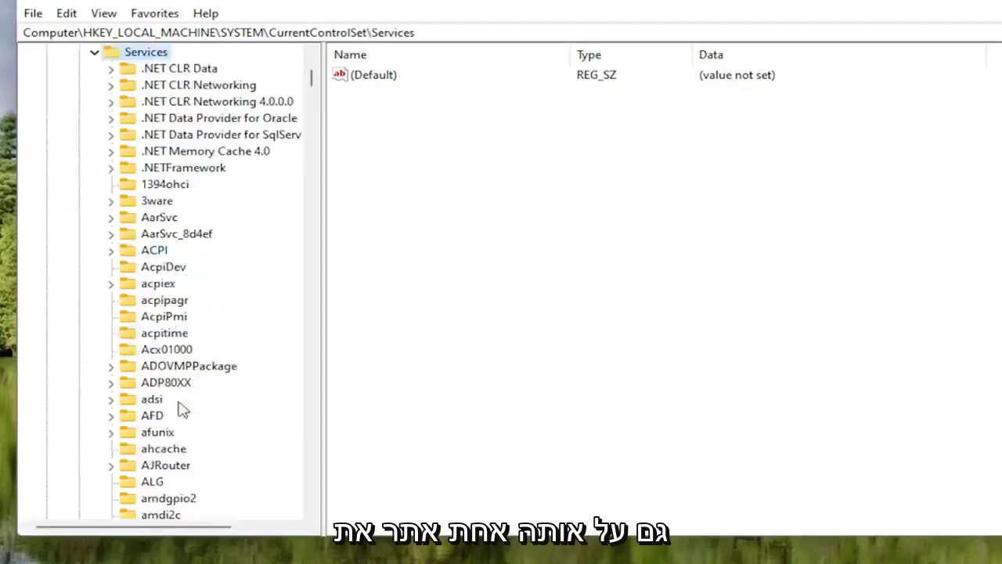
scroll(182, 409, "down", 8)
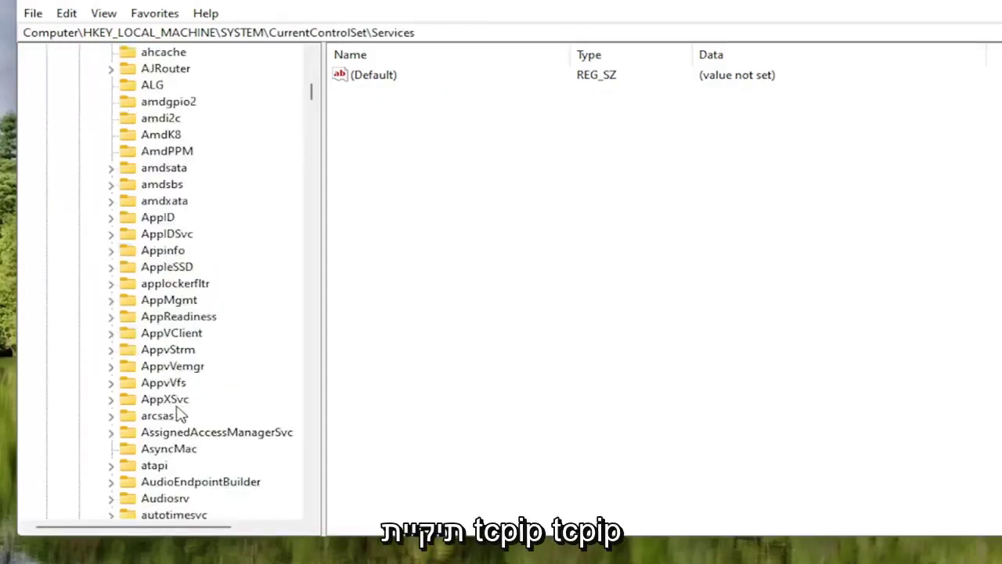
scroll(180, 412, "down", 12)
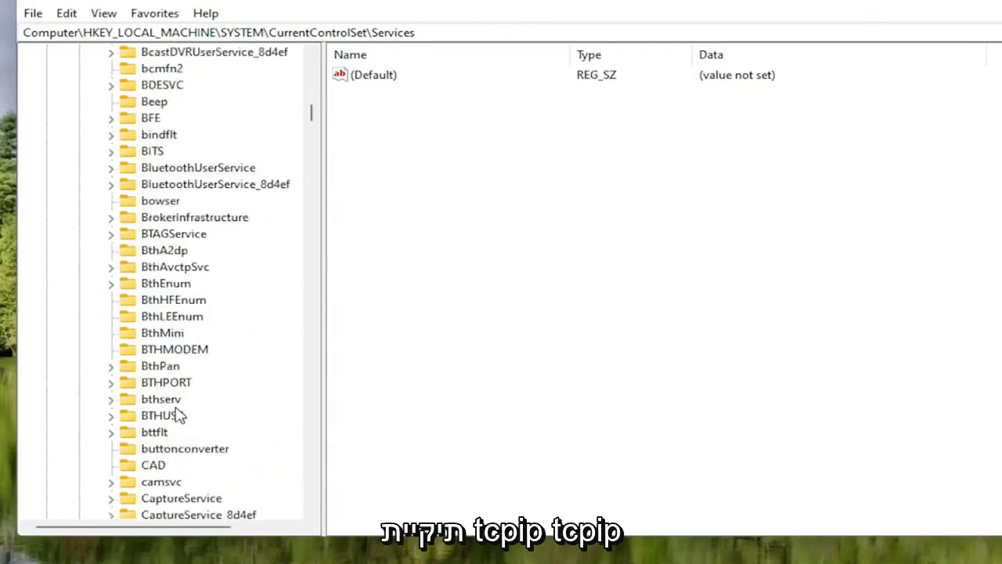
scroll(169, 411, "down", 17)
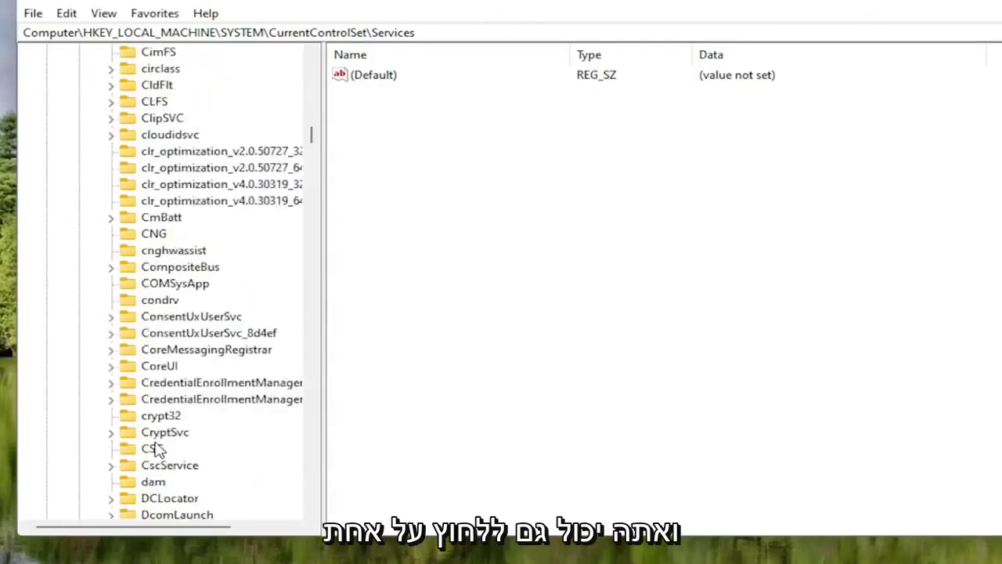
left_click(174, 372)
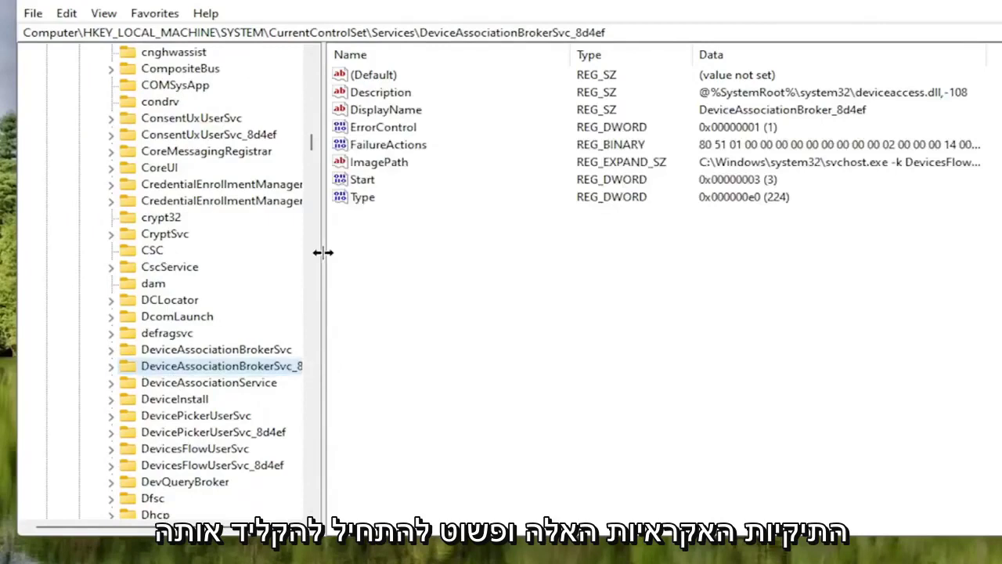
key("t")
key("c")
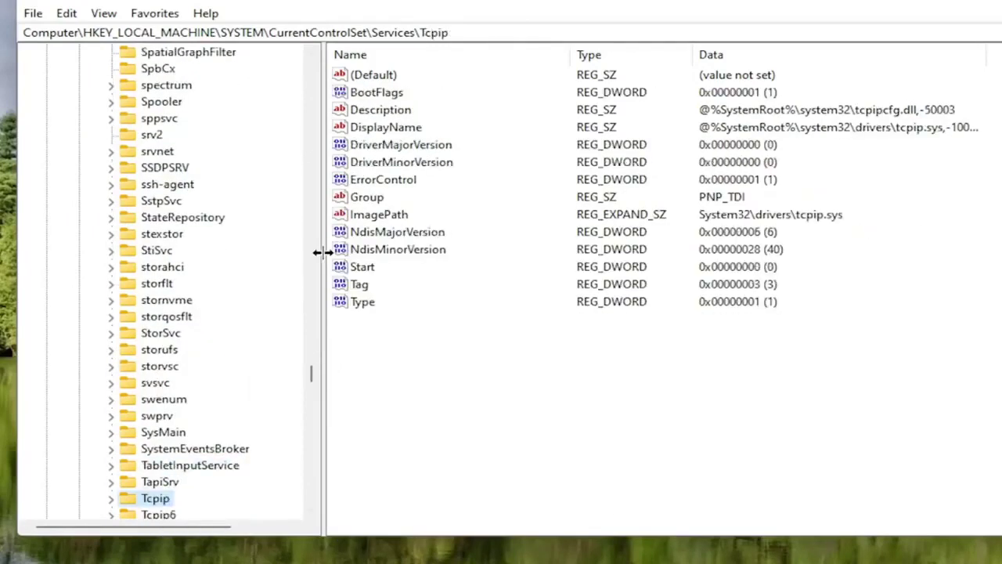
scroll(84, 386, "down", 2)
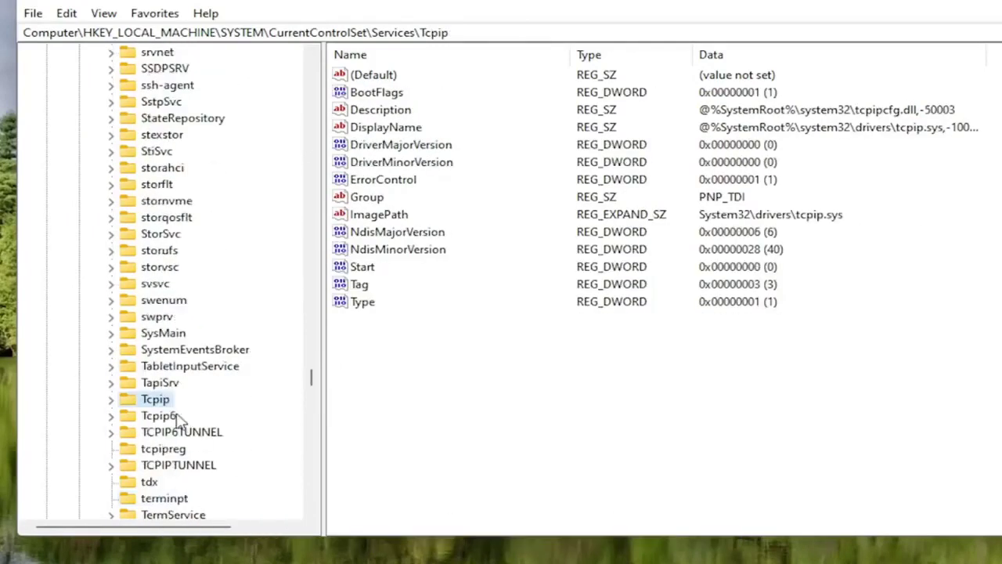
scroll(200, 411, "down", 2)
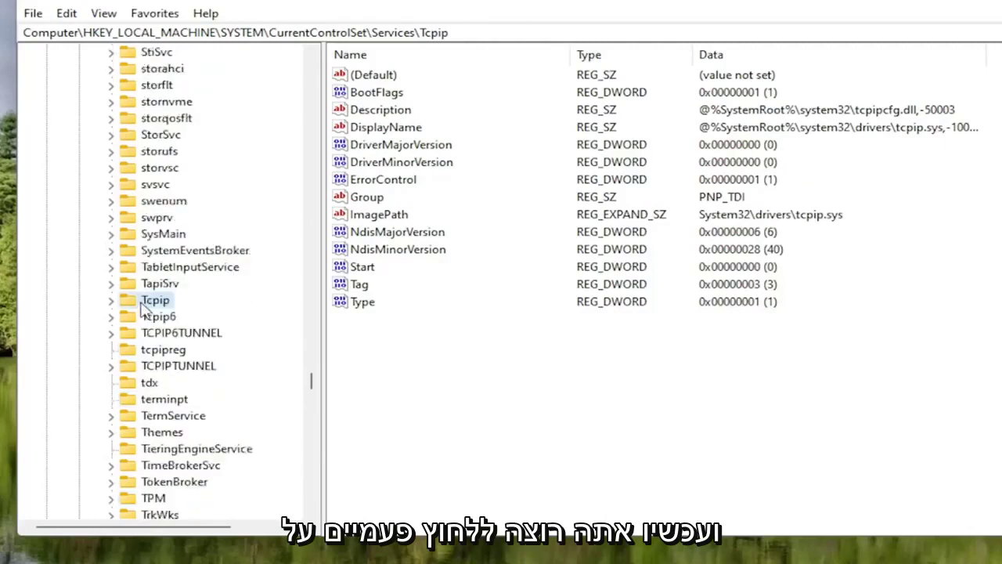
Expand Tcpip > Parameters > Interfaces and widen the key tree to show interface IDs
double_click(146, 305)
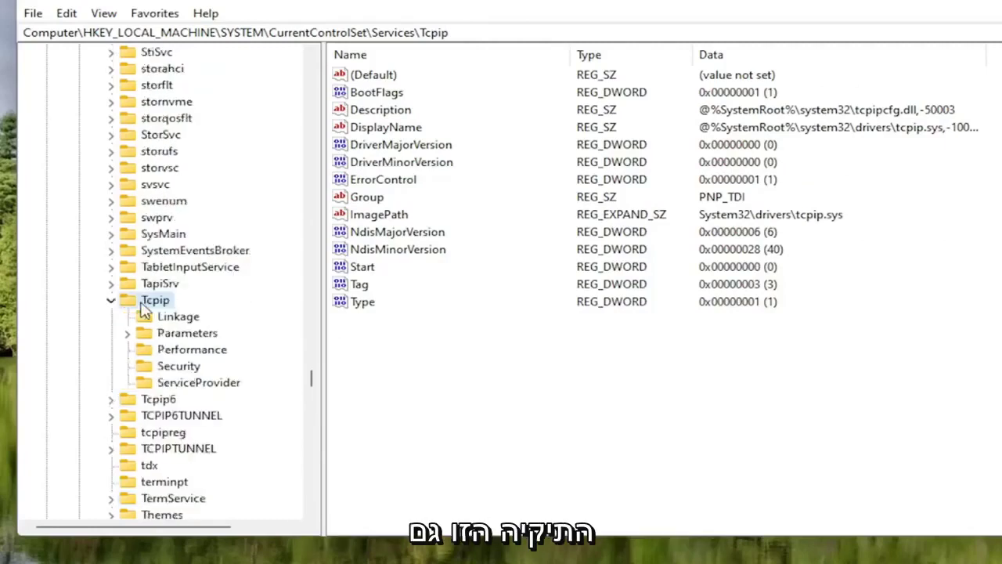
double_click(162, 335)
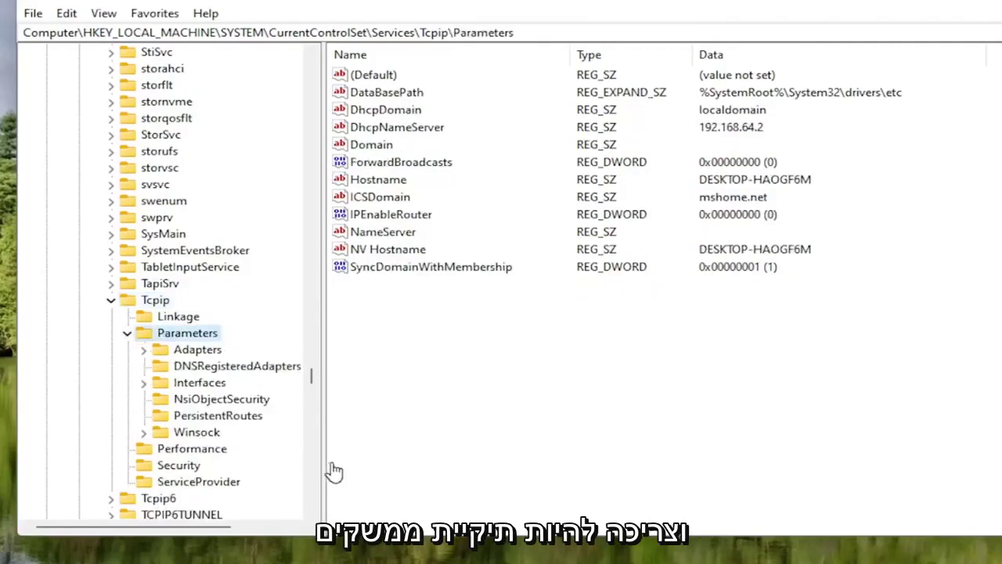
left_click(172, 384)
double_click(179, 385)
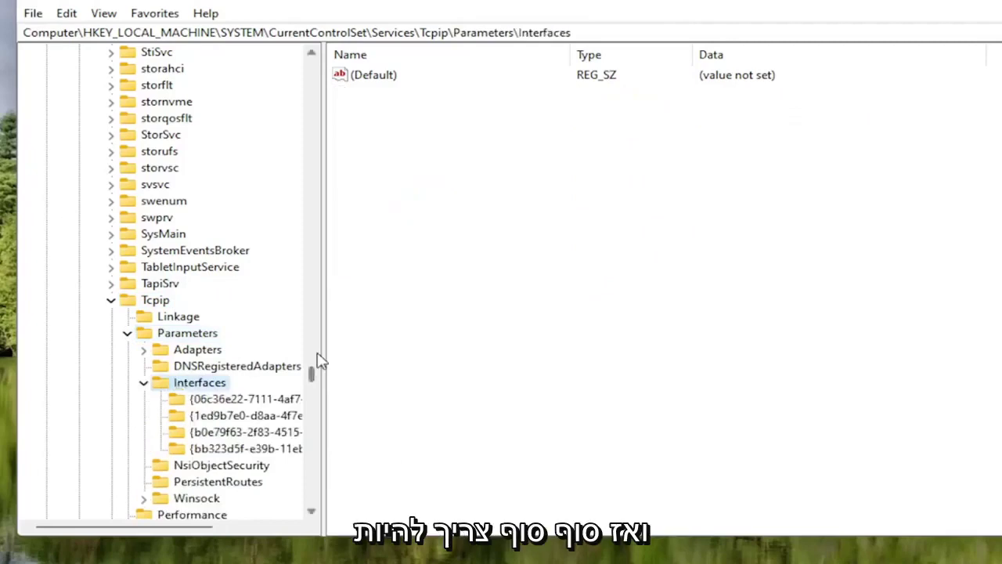
left_click_drag(322, 368, 376, 369)
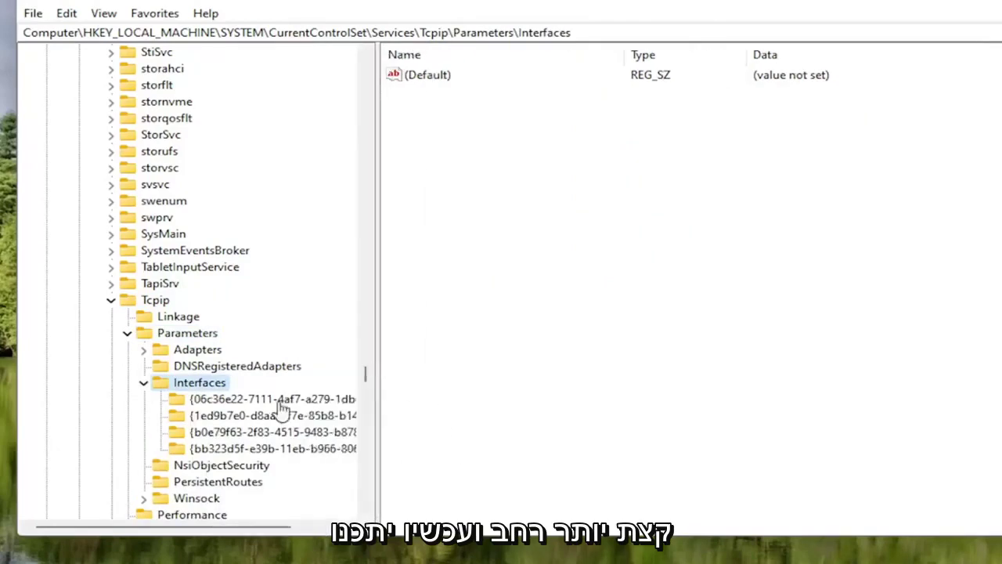
Compare the four interface keys and select {b0e79f63-…}, which holds the DHCP values
left_click(269, 399)
left_click(254, 431)
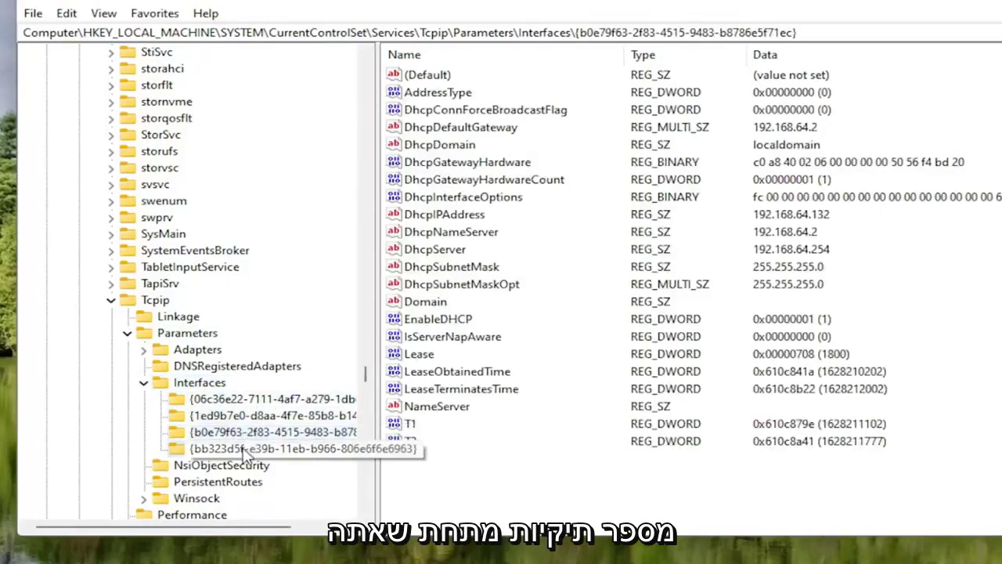
left_click(239, 448)
left_click(235, 432)
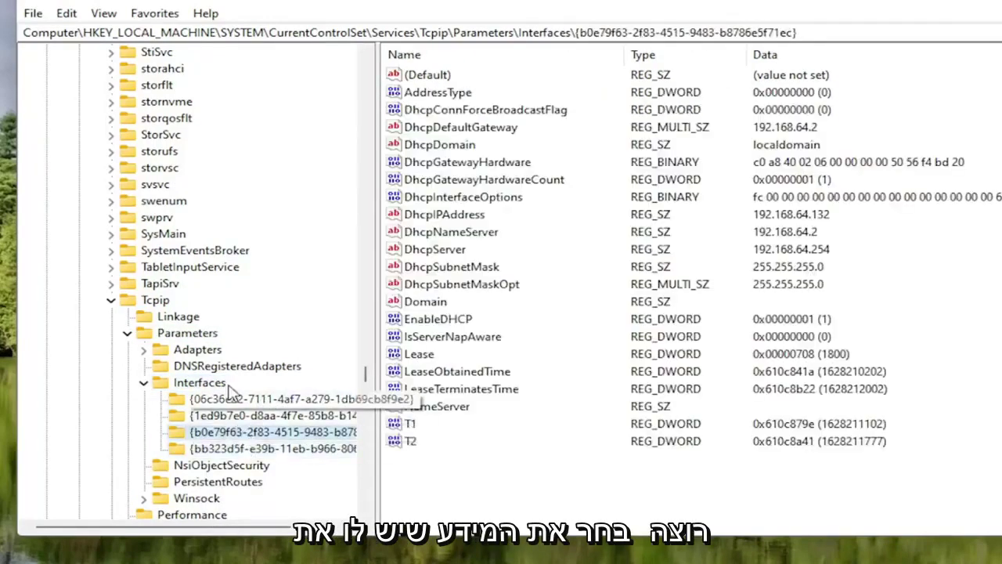
left_click(196, 449)
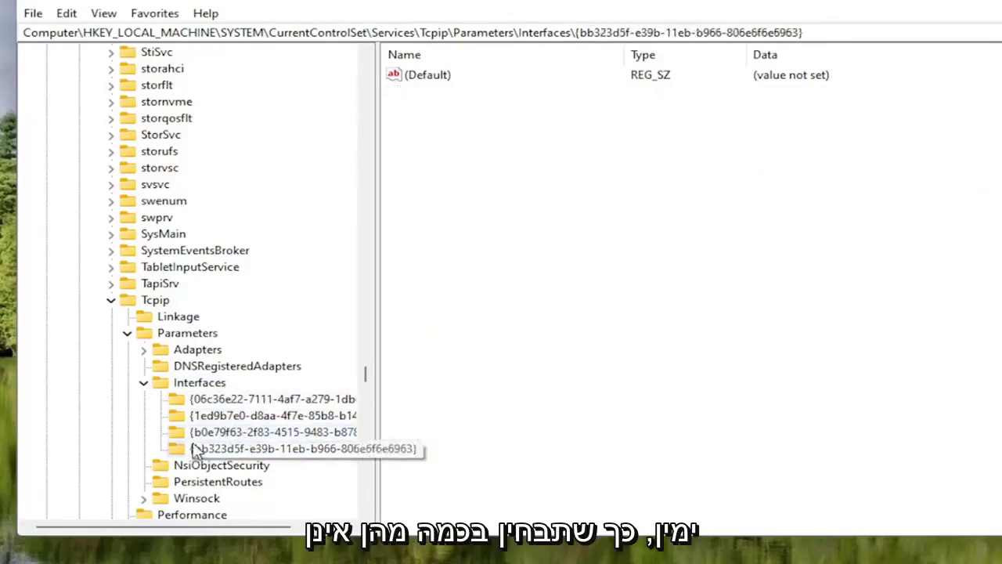
left_click(212, 431)
left_click(250, 400)
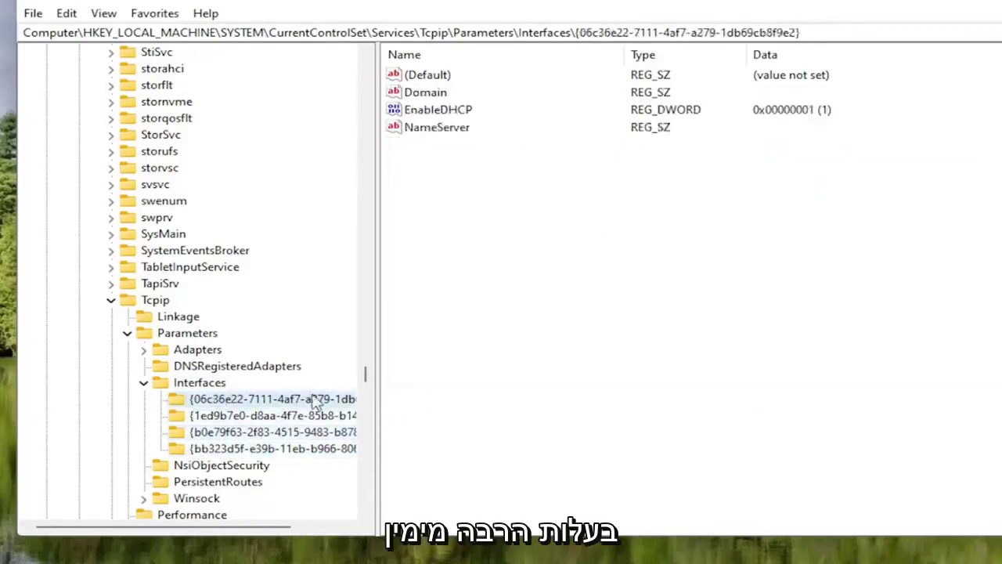
left_click(254, 416)
left_click(235, 431)
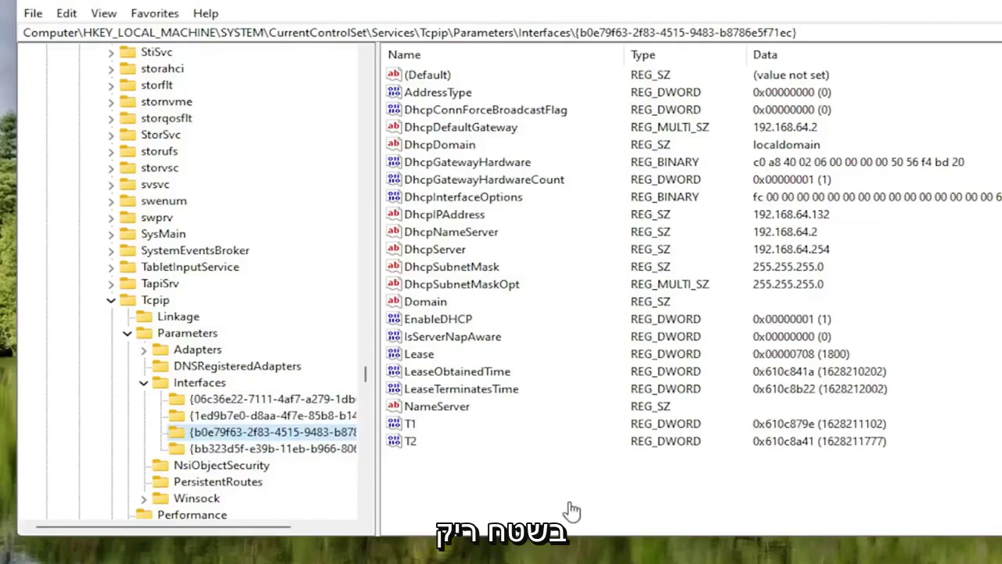
Add a new DWORD (32-bit) value named TCPackFrequency to the interface key
right_click(436, 481)
mouse_move(492, 487)
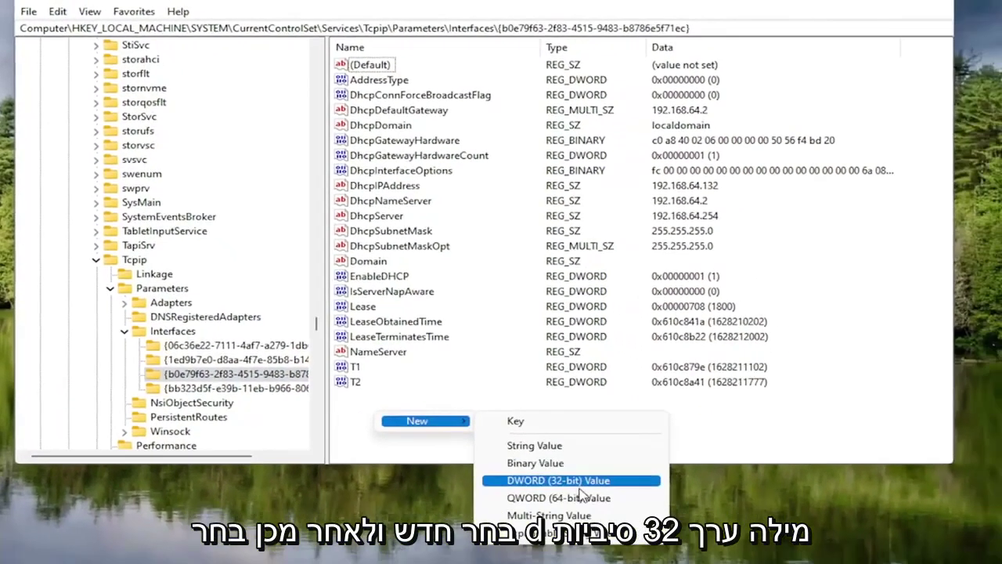
left_click(577, 482)
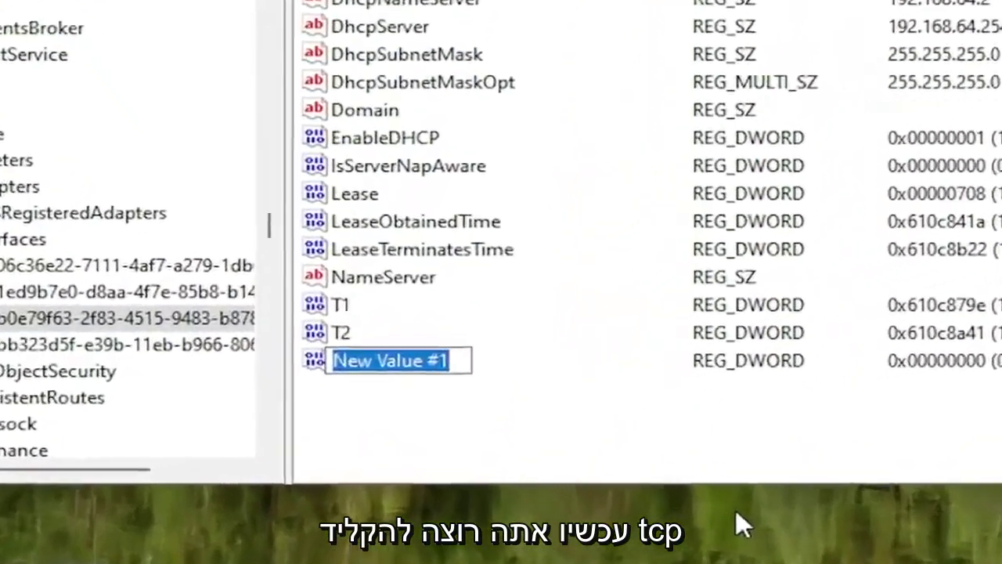
type("TCP")
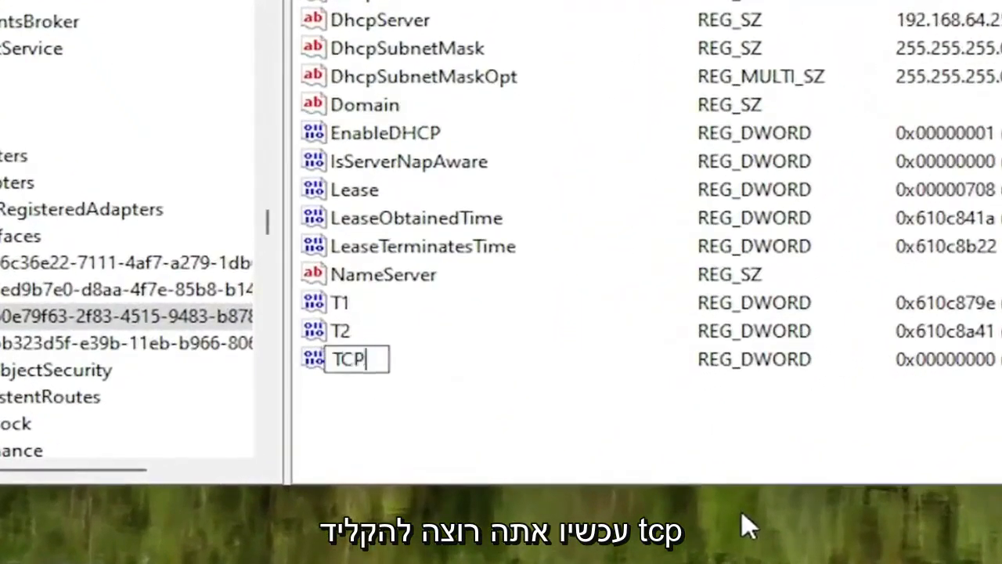
type("ack")
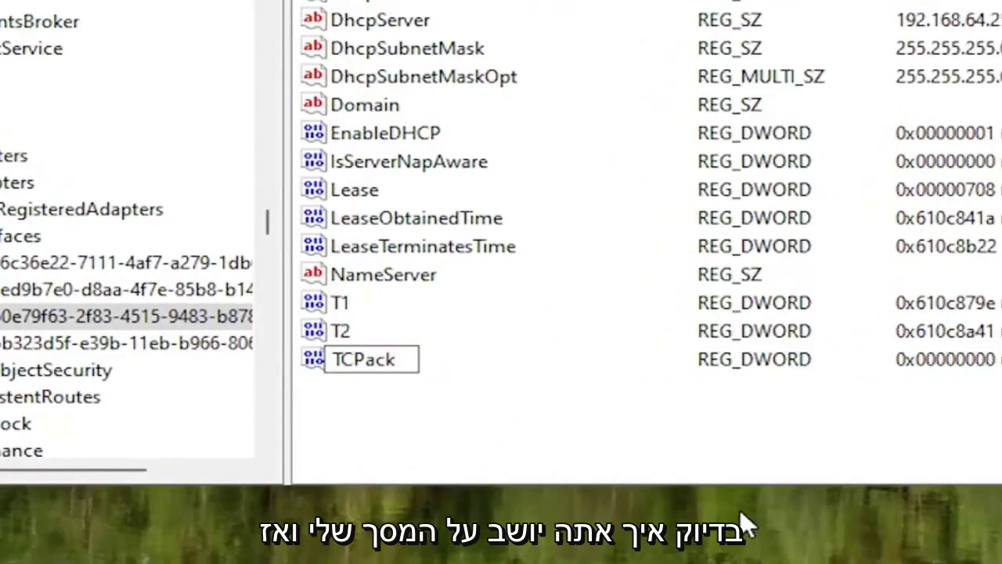
type("Frequebnc")
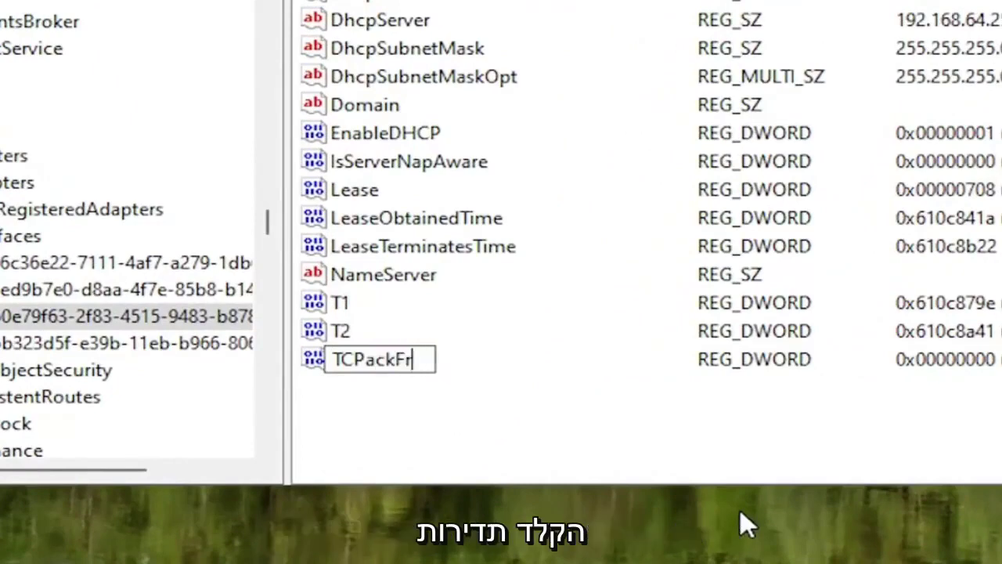
key("BackSpace")
key("BackSpace")
key("BackSpace")
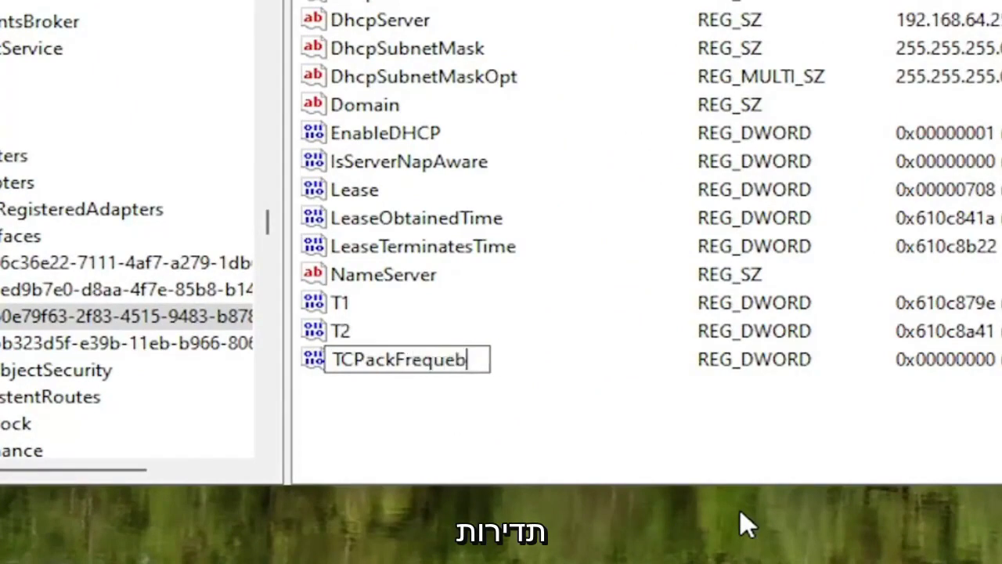
type("ncy")
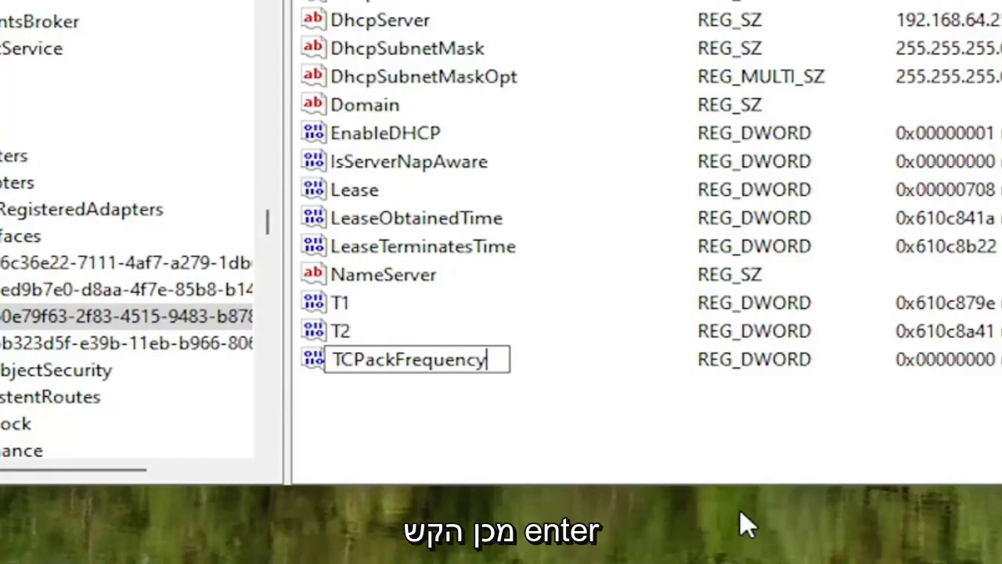
key("Return")
left_click(419, 405)
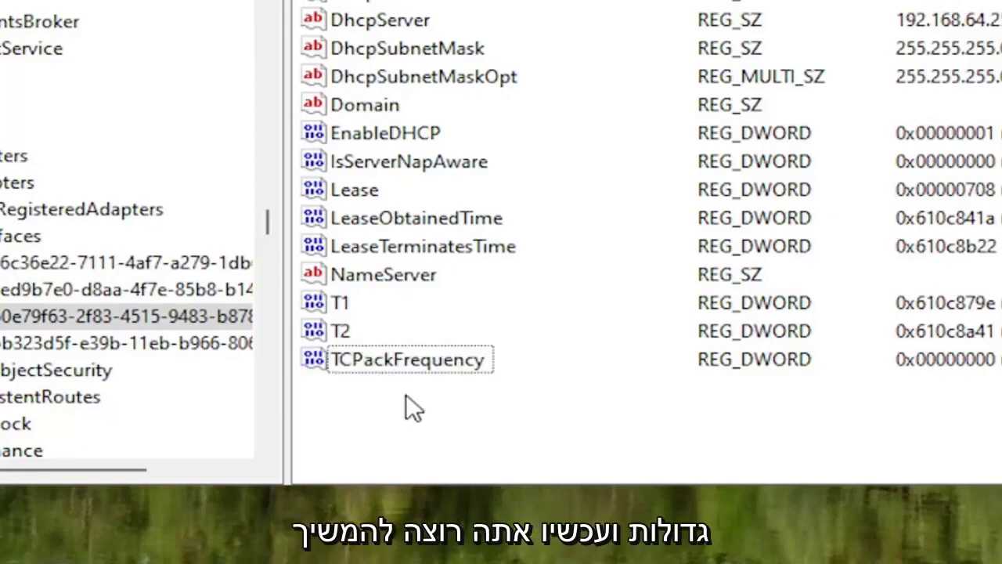
Add a second DWORD (32-bit) value named TCPNoDelay to the same interface key
right_click(413, 407)
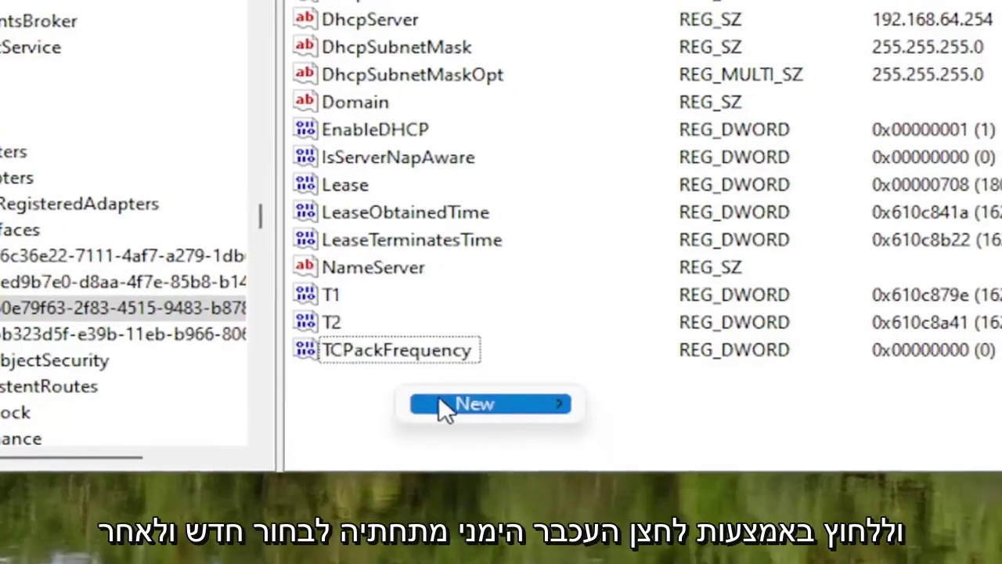
mouse_move(551, 423)
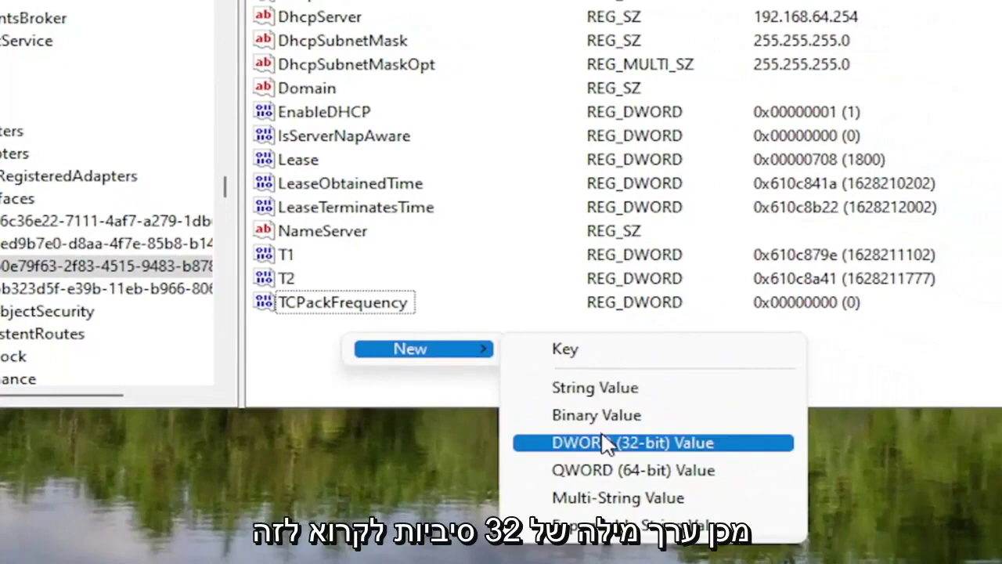
left_click(607, 443)
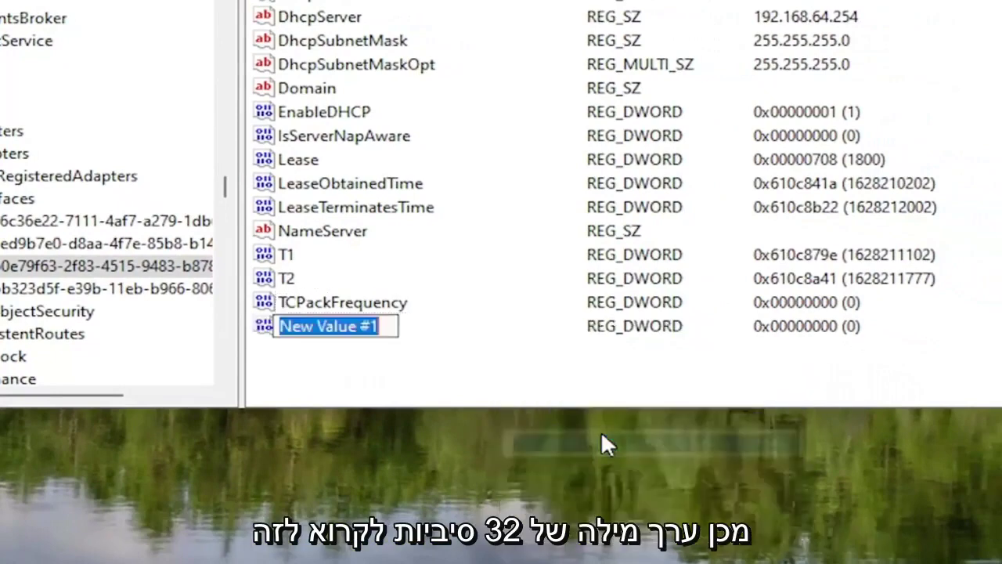
type("TCP")
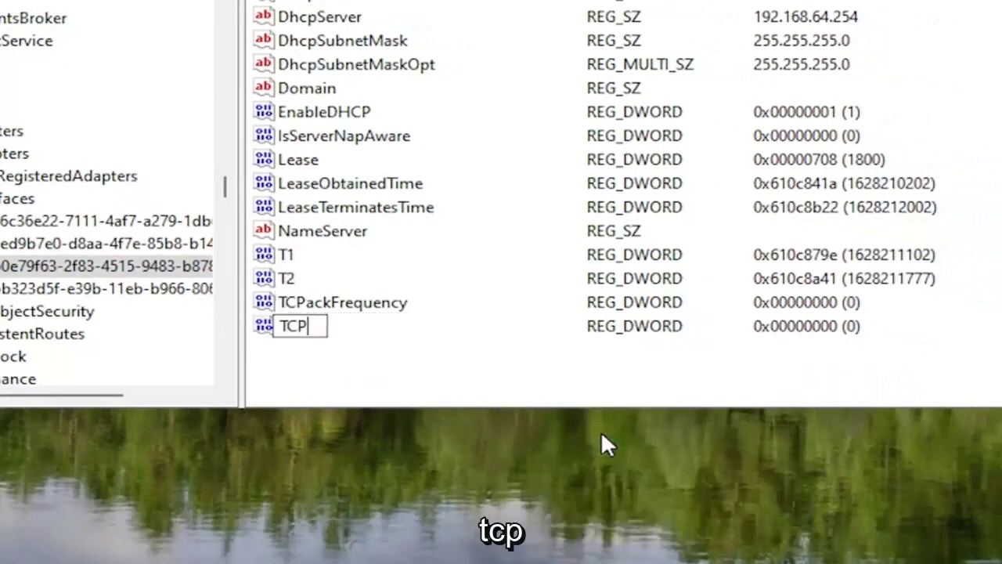
type("NoDelay")
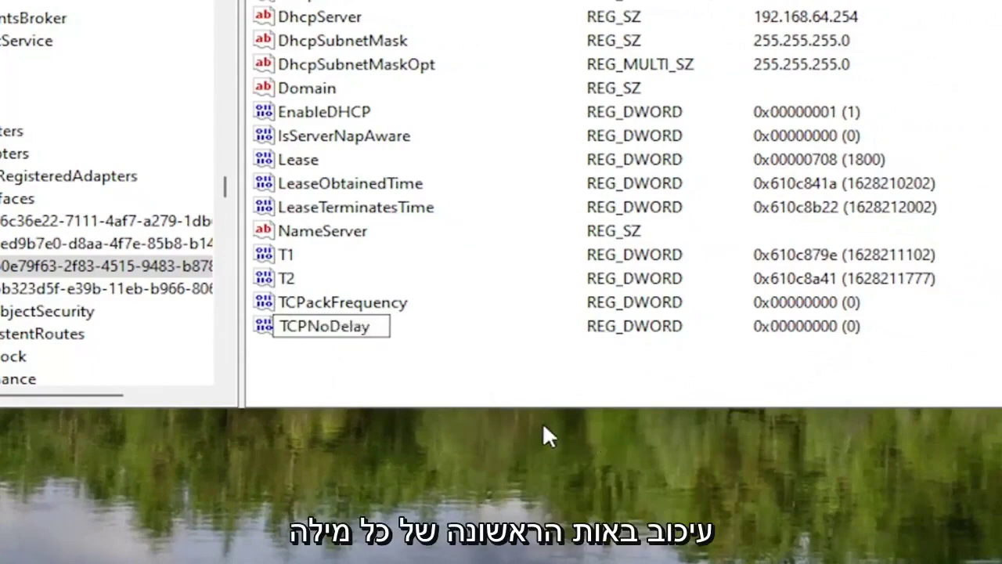
key("Return")
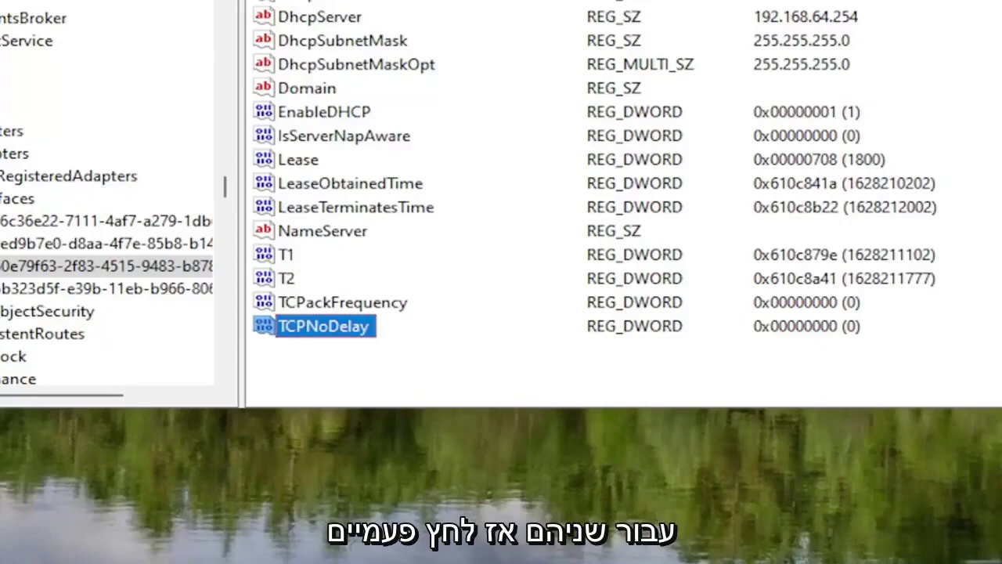
Change TCPackFrequency's value data from 0 to 1
double_click(376, 302)
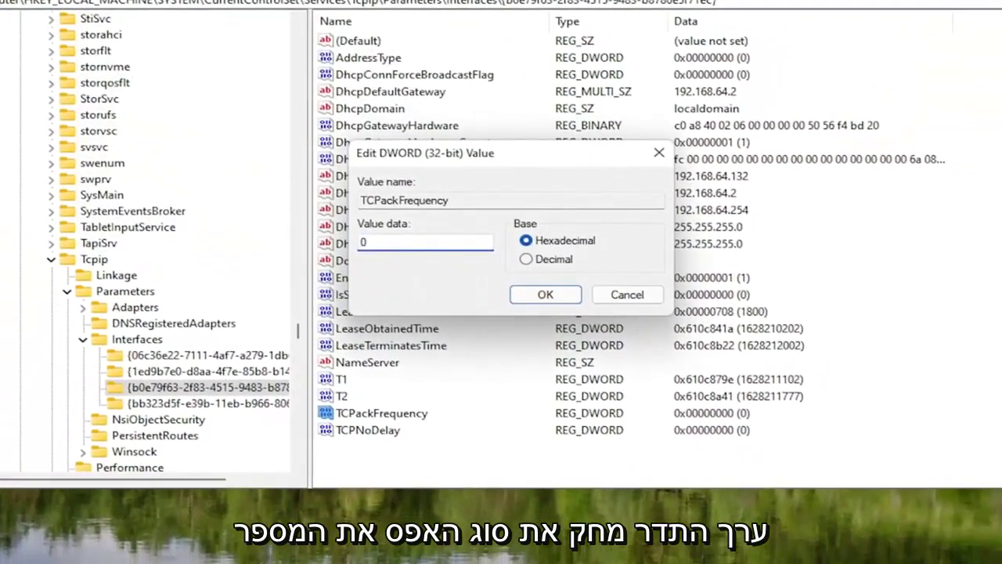
key("BackSpace")
type("1")
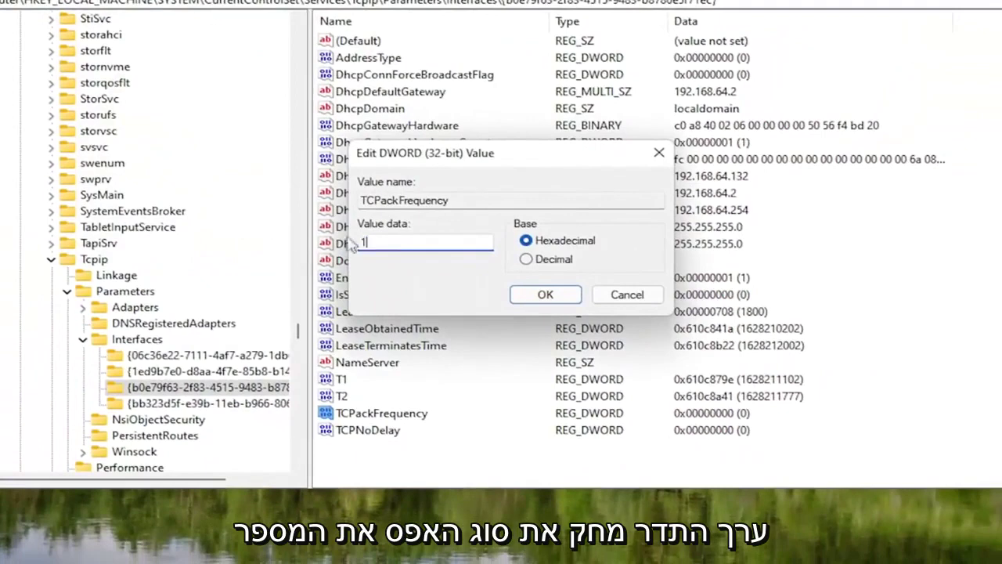
left_click(526, 296)
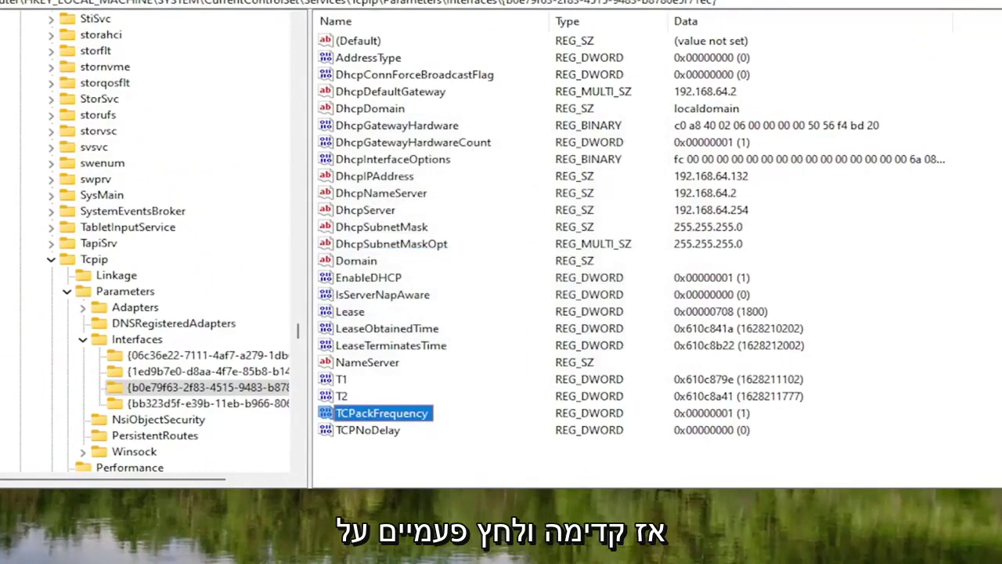
double_click(374, 432)
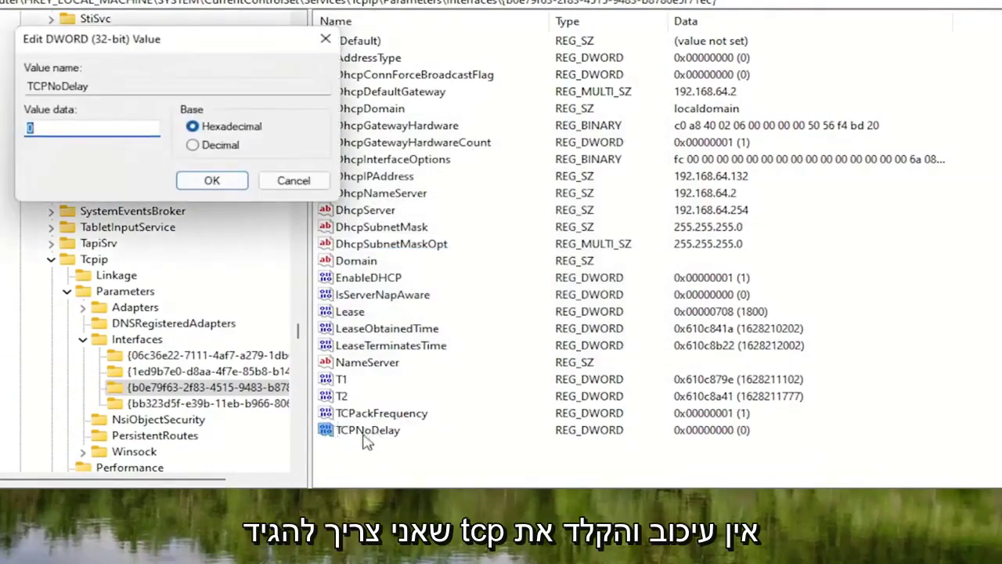
Set TCPNoDelay's value data to 1 and collapse the Parameters branch
left_click_drag(205, 51, 475, 166)
type("1")
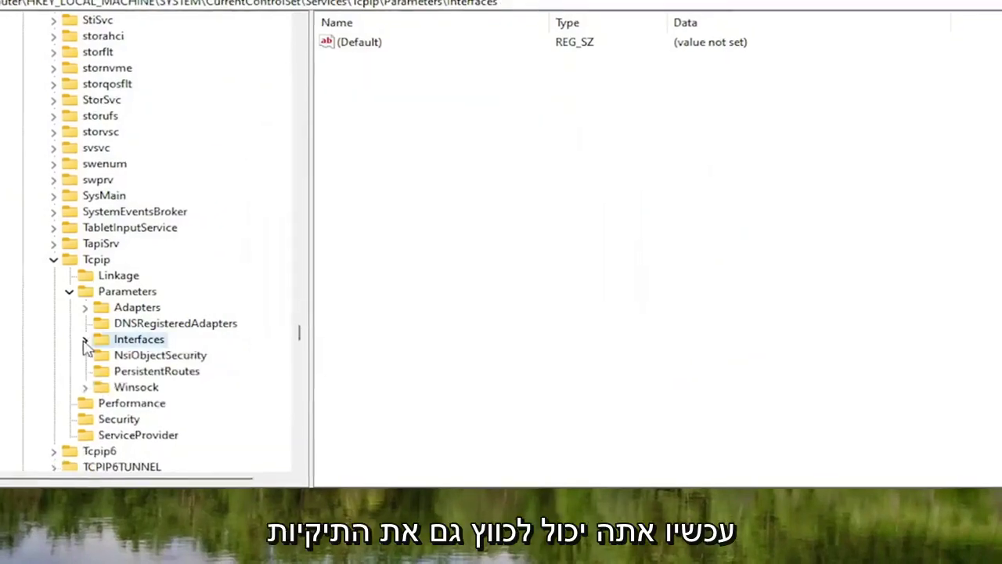
left_click(87, 292)
Fold up Tcpip, Services, CurrentControlSet and SYSTEM, then select HKEY_LOCAL_MACHINE
left_click(71, 260)
scroll(208, 169, "up", 7)
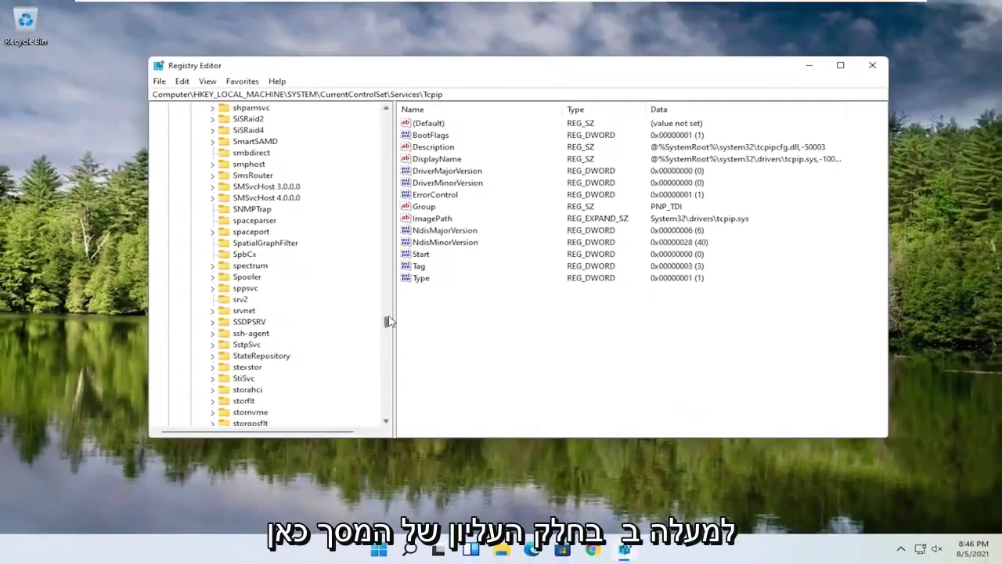
left_click_drag(389, 321, 386, 113)
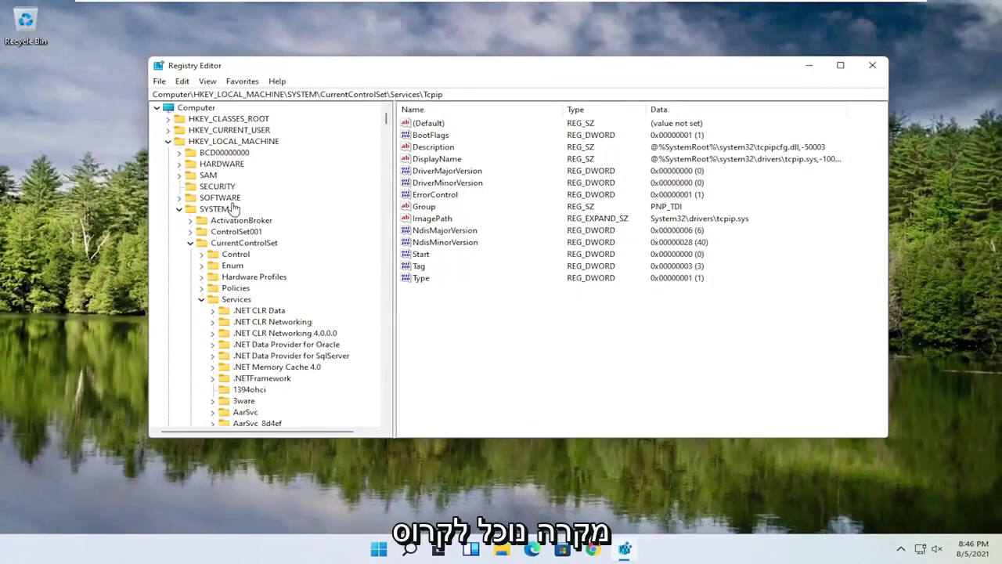
left_click(202, 299)
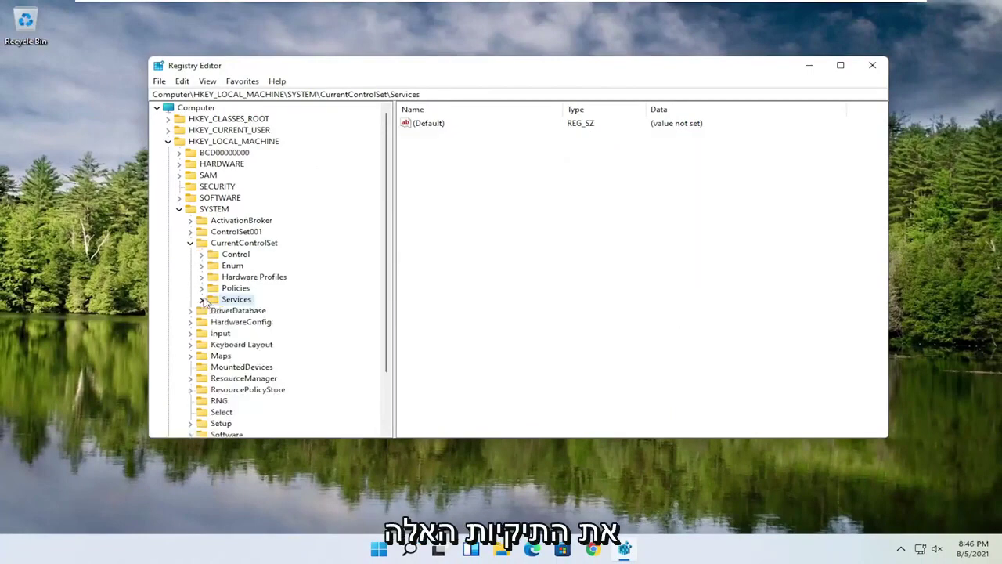
left_click(190, 243)
left_click(179, 209)
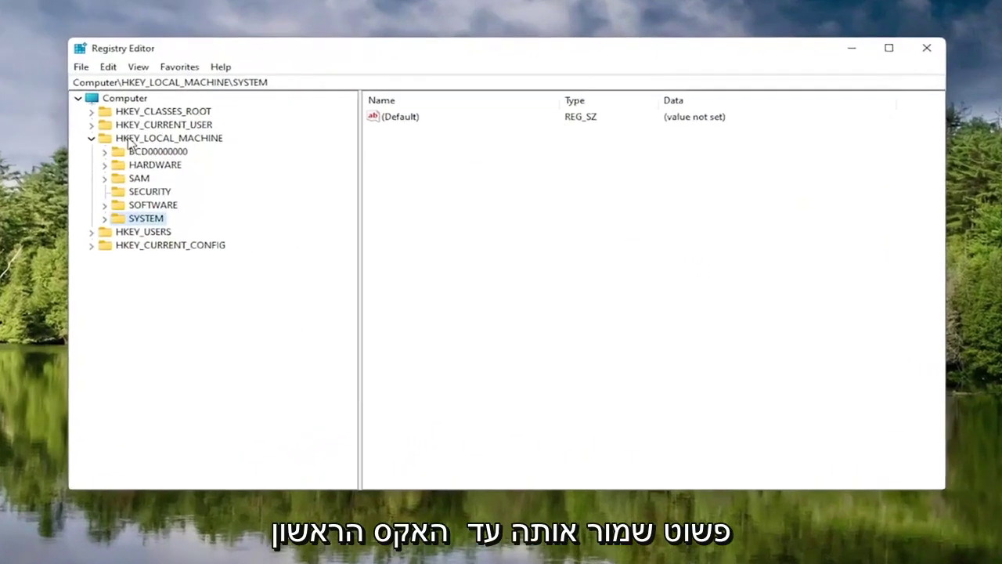
left_click(200, 141)
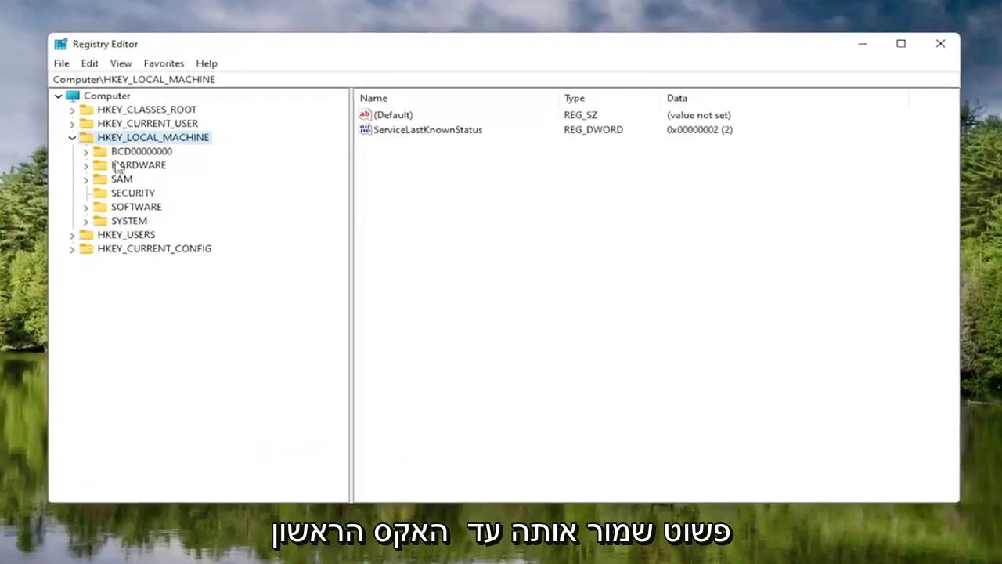
Expand SOFTWARE and create a new subkey under HKLM\SOFTWARE\Microsoft
double_click(132, 208)
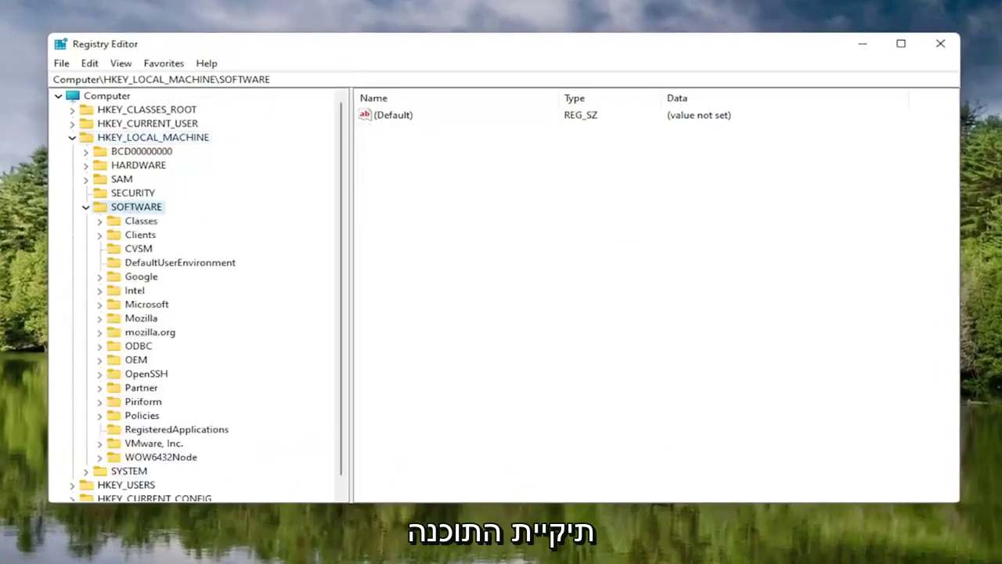
double_click(141, 305)
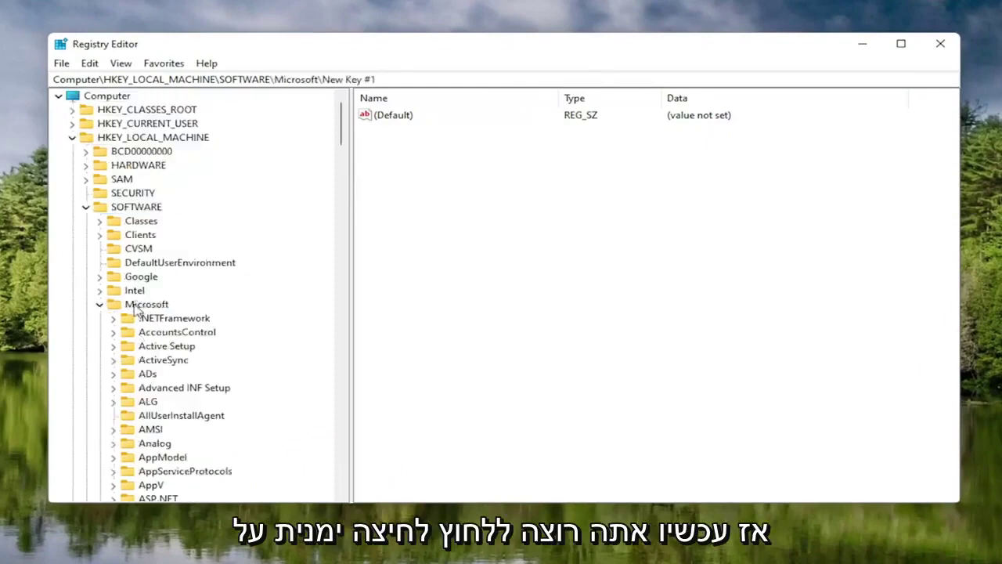
right_click(133, 310)
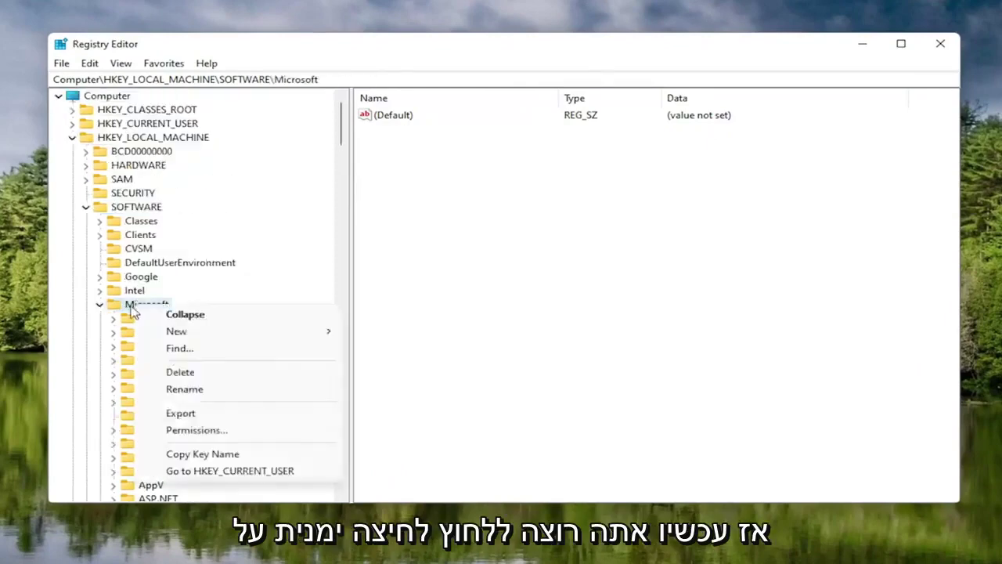
left_click(130, 309)
right_click(130, 308)
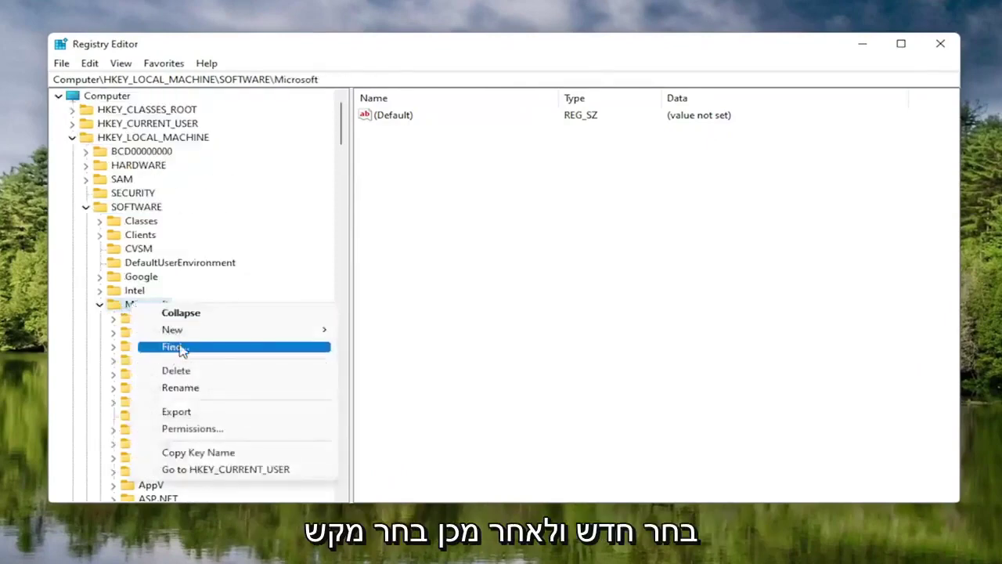
mouse_move(186, 333)
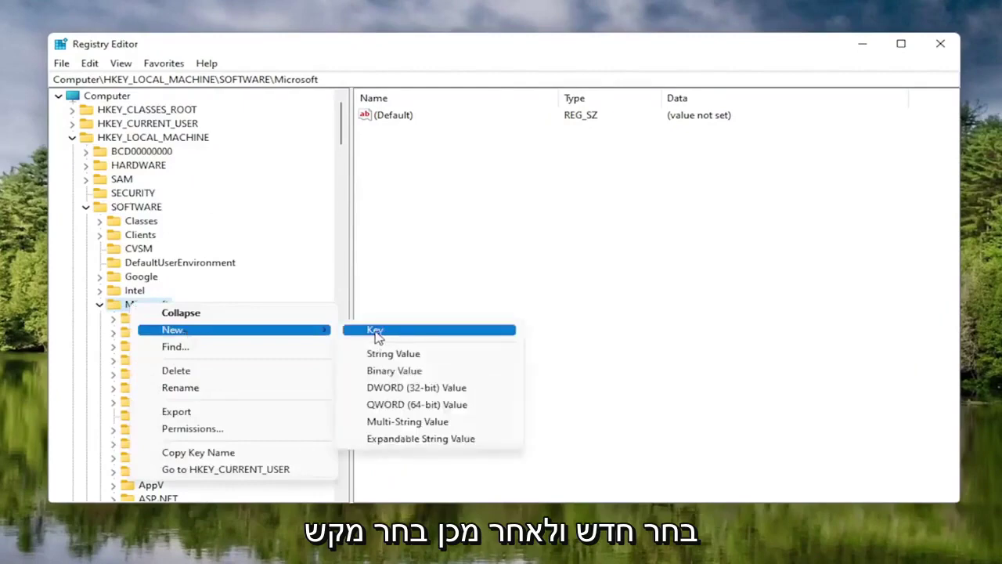
left_click(376, 332)
Delete the older New Key #1 under Microsoft
scroll(266, 368, "down", 1)
left_click(164, 431)
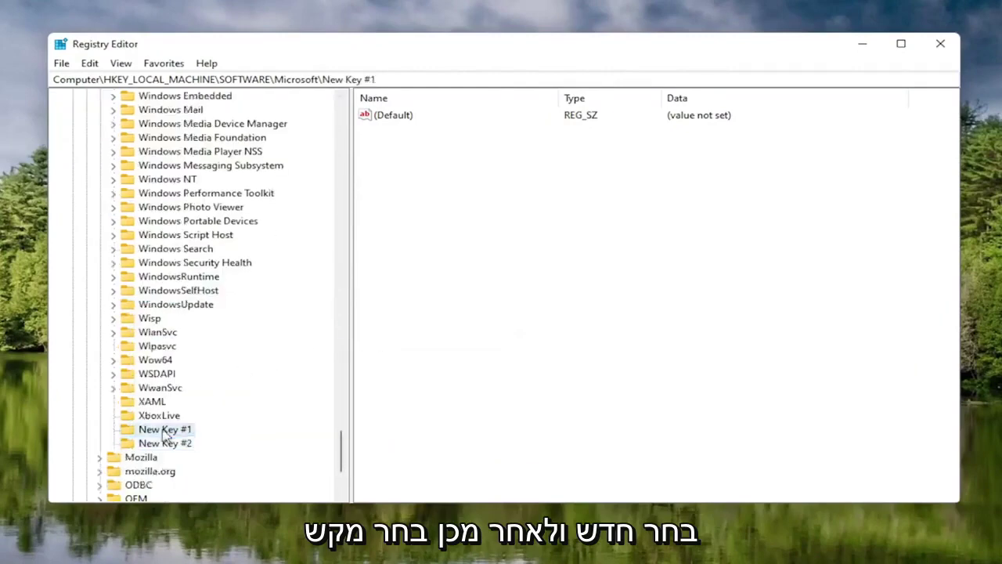
key("Delete")
key("Return")
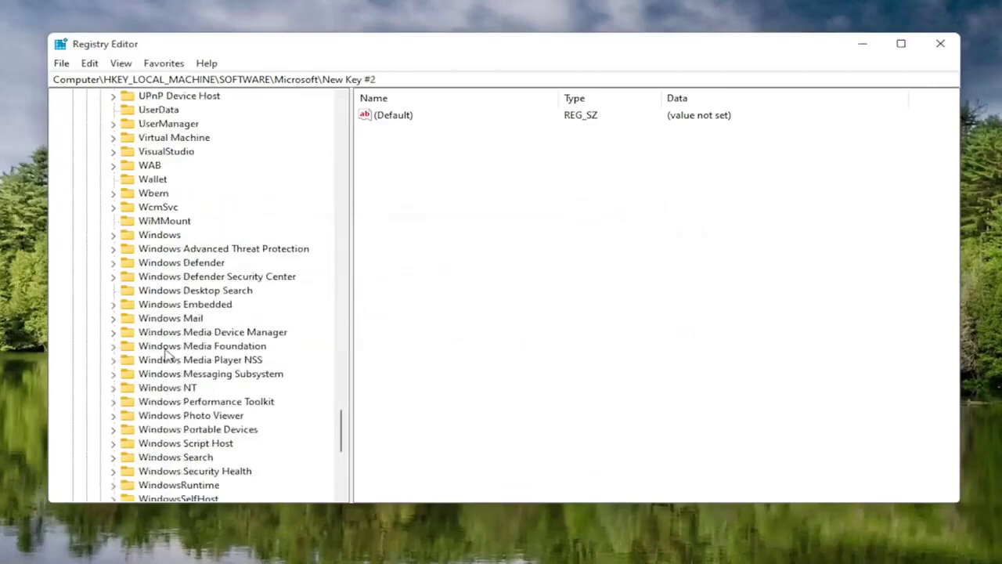
Rename New Key #2 to New Key #1
right_click(160, 387)
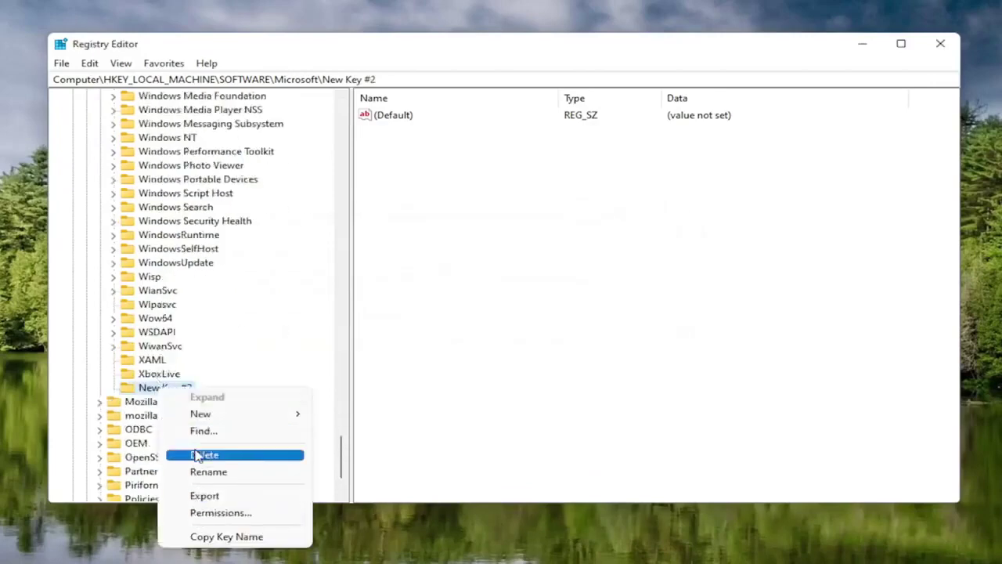
left_click(208, 472)
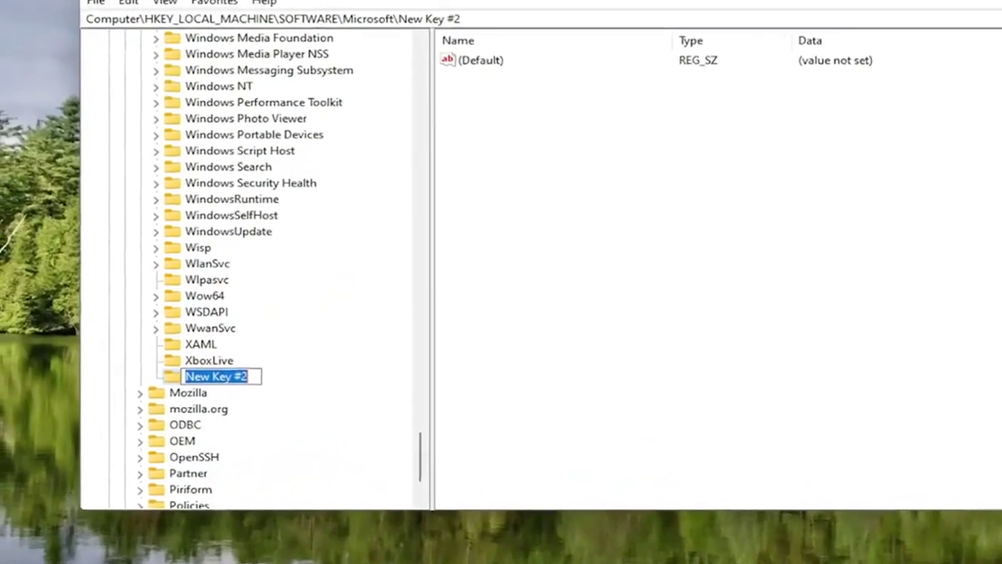
type("1")
key("Left")
key("BackSpace")
key("Return")
scroll(351, 358, "up", 5)
scroll(313, 196, "down", 6)
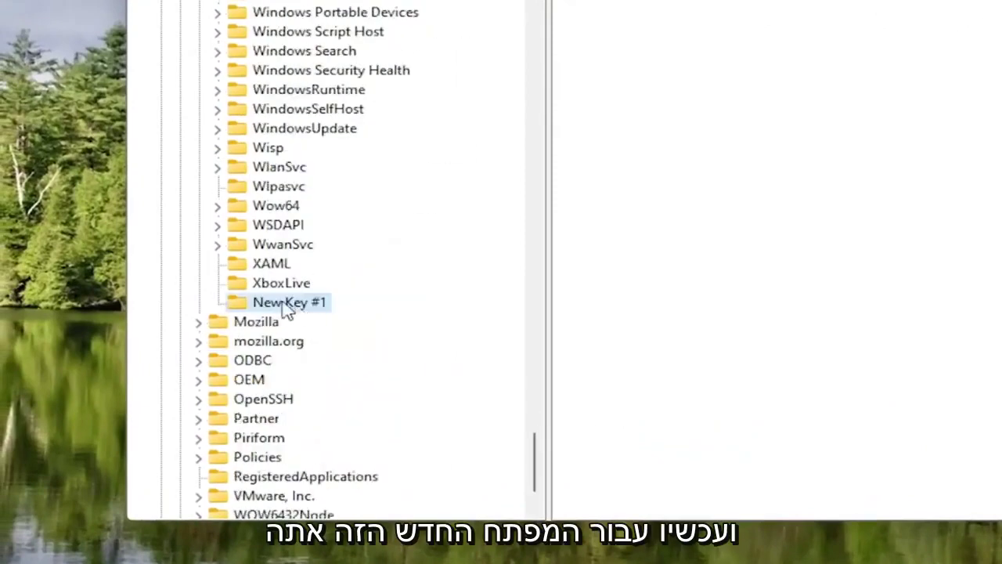
Try renaming New Key #1 to MSMQ and dismiss the name-already-exists error
right_click(287, 309)
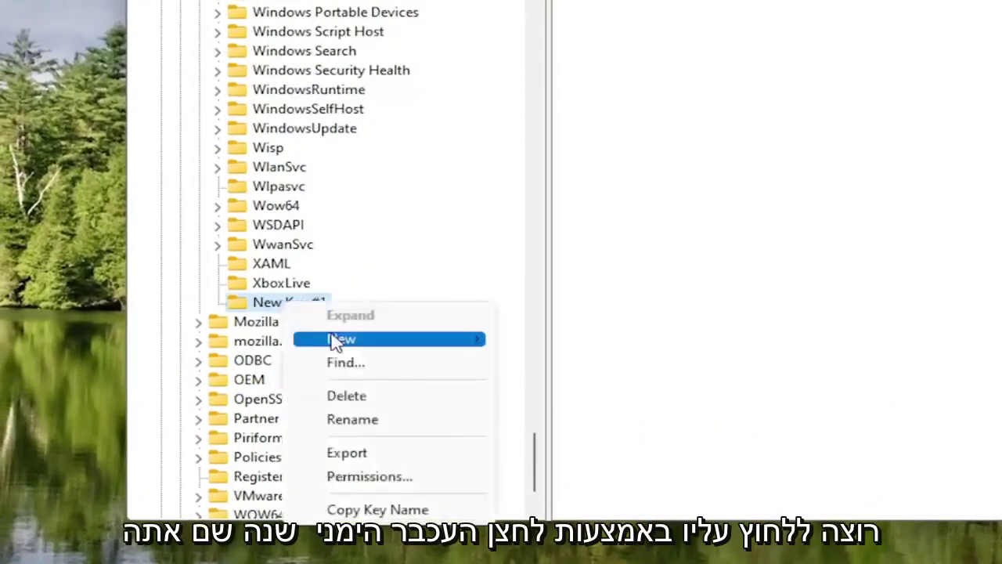
left_click(354, 421)
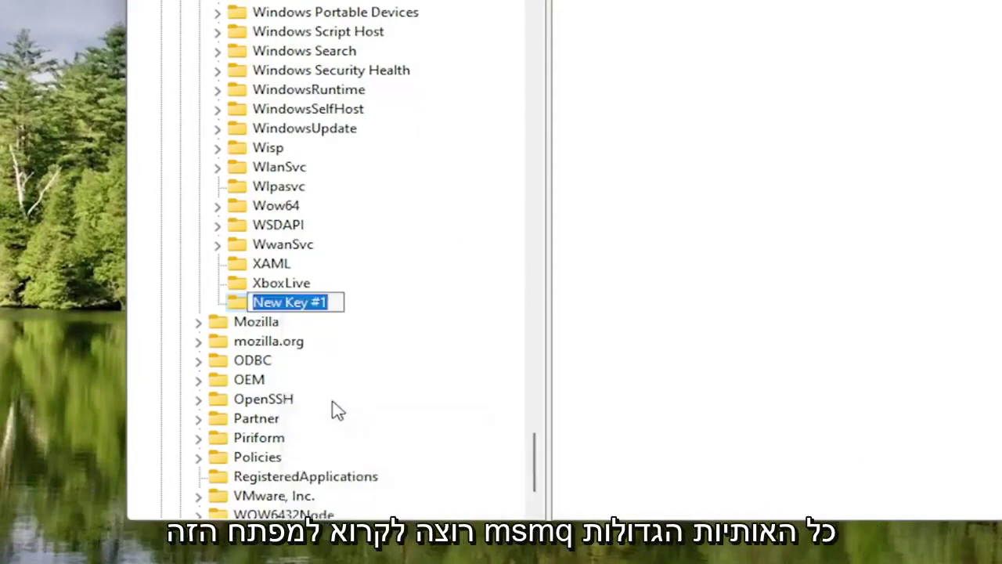
type("MSMQ")
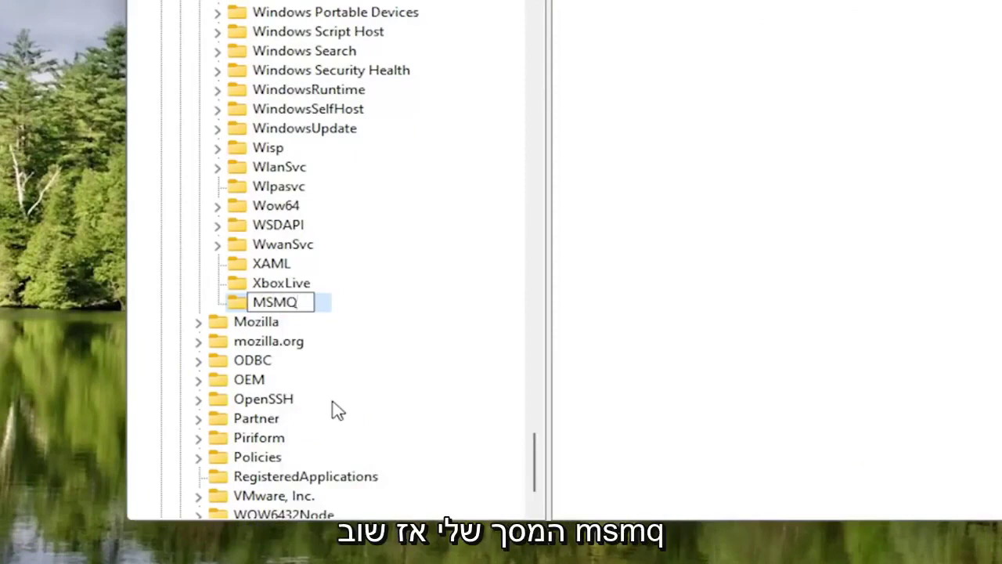
key("Return")
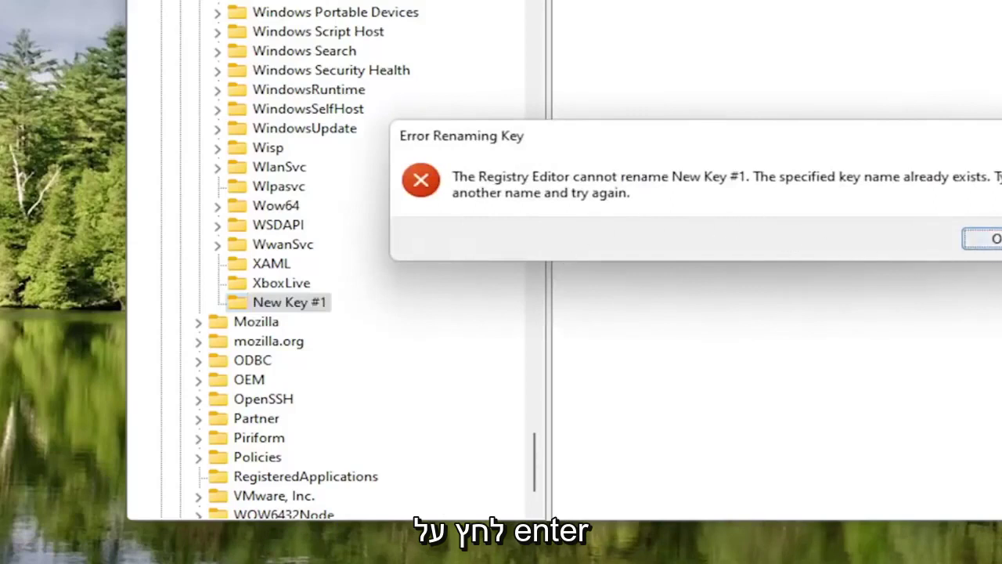
left_click(985, 240)
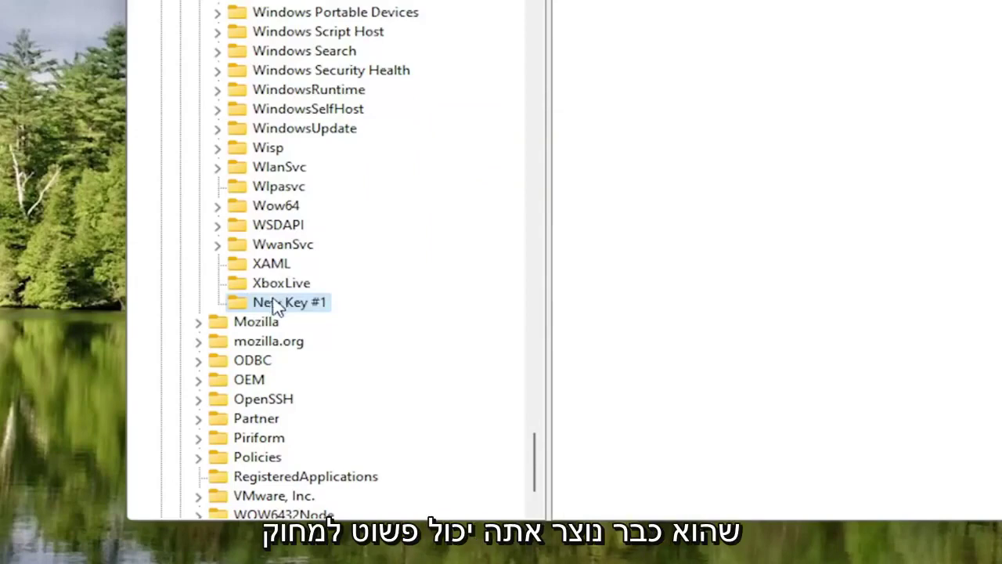
Delete New Key #1 and select the existing MSMQ key under Microsoft
key("Delete")
key("Return")
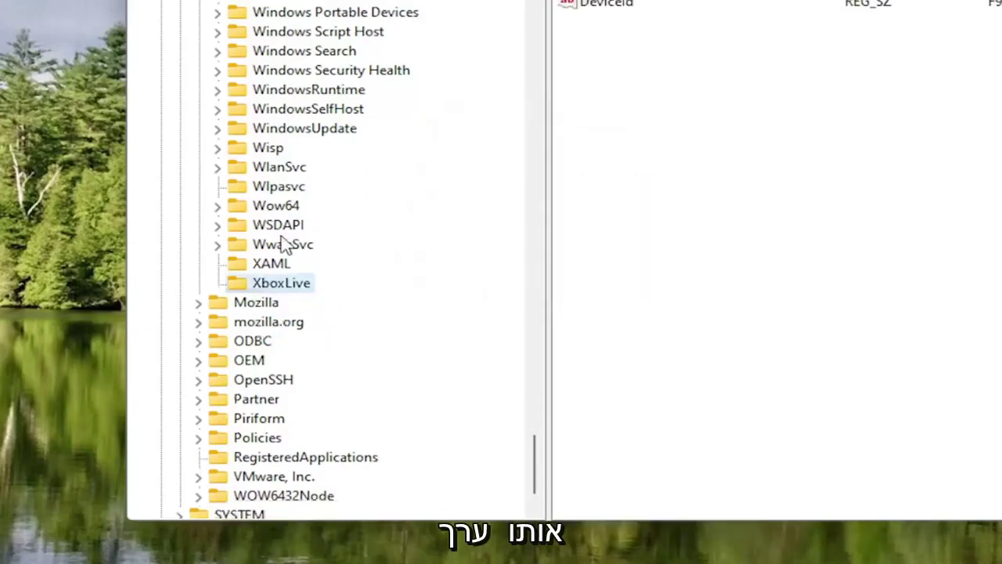
scroll(285, 244, "up", 8)
scroll(286, 244, "up", 6)
scroll(313, 291, "up", 9)
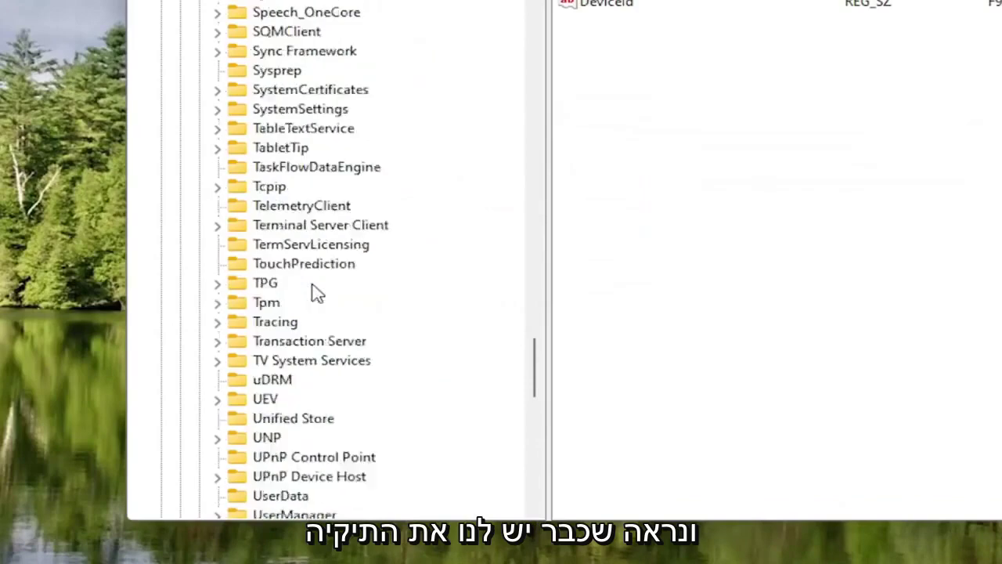
scroll(314, 292, "down", 5)
scroll(313, 291, "down", 2)
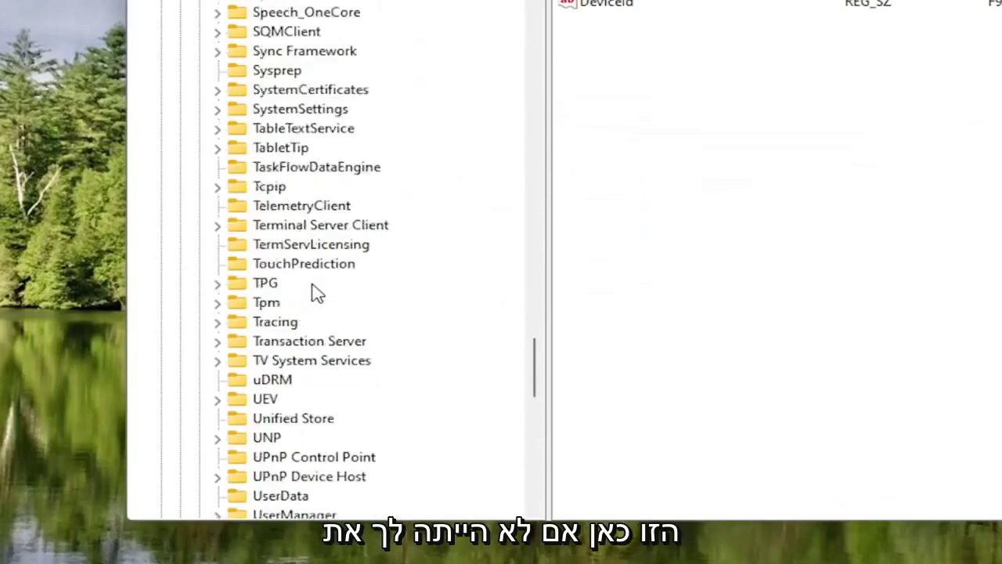
scroll(314, 292, "up", 12)
scroll(313, 298, "up", 10)
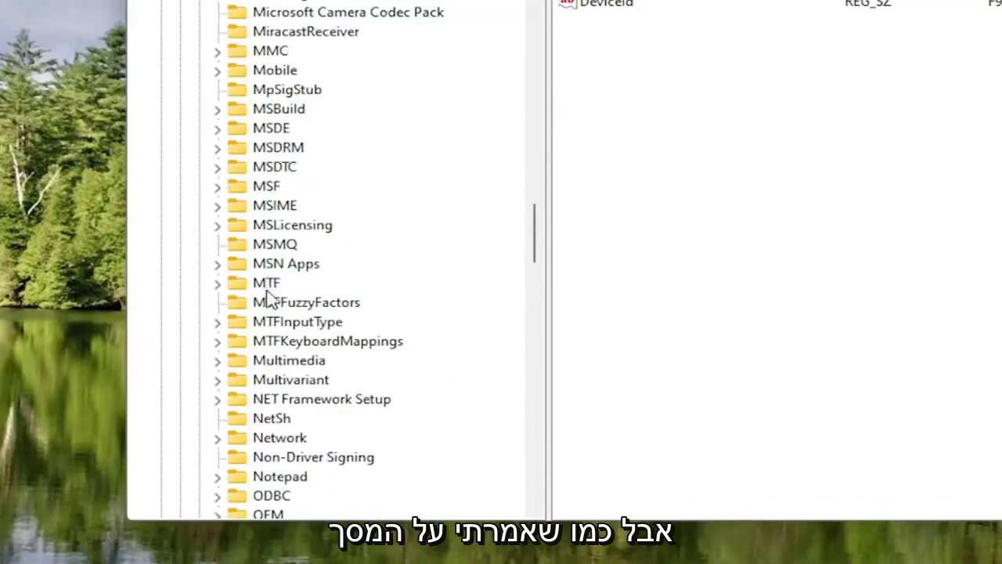
left_click(266, 246)
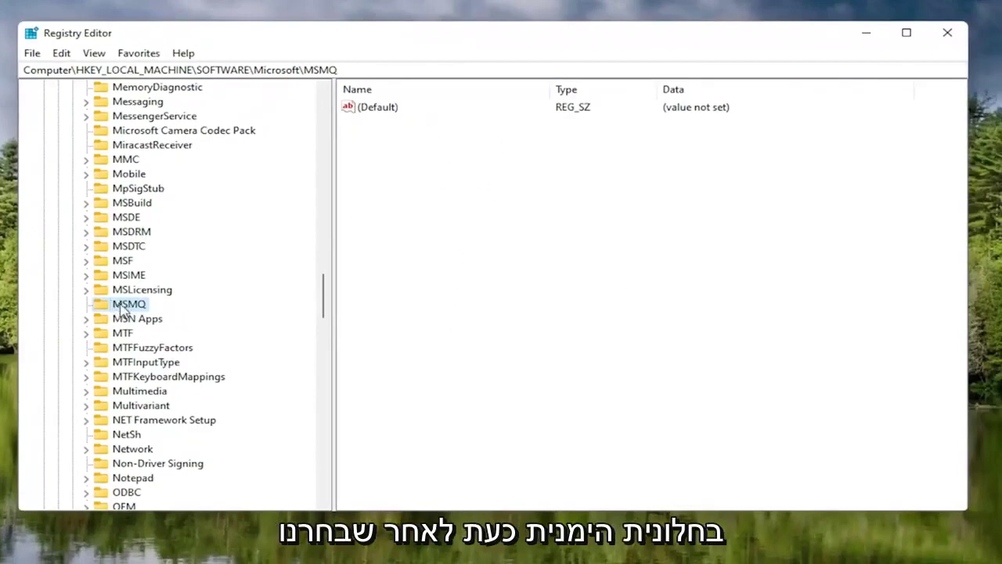
Add a DWORD (32-bit) value named TCPNoDelay to MSMQ and enter 1 as its data
right_click(496, 162)
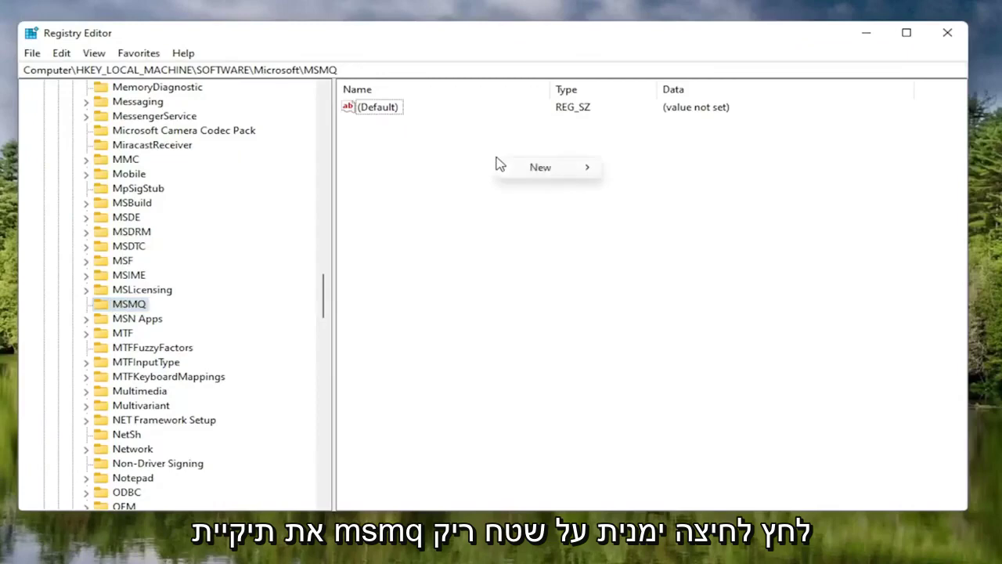
mouse_move(555, 175)
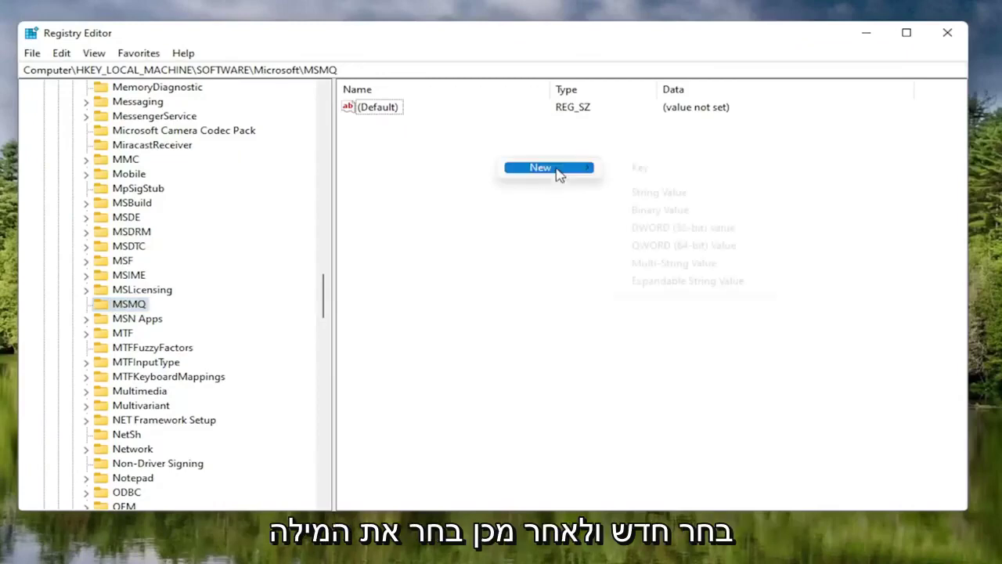
left_click(687, 229)
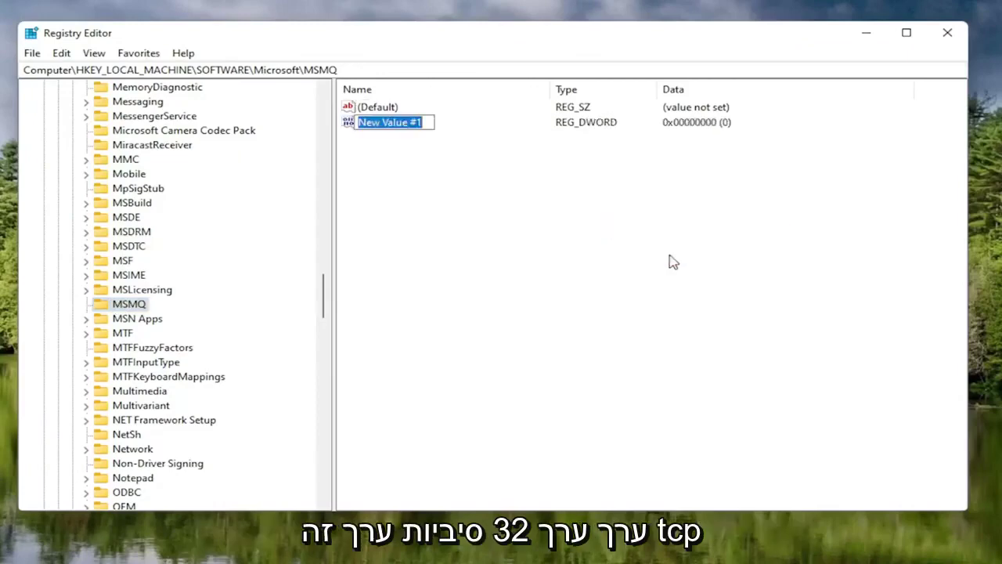
type("TCP")
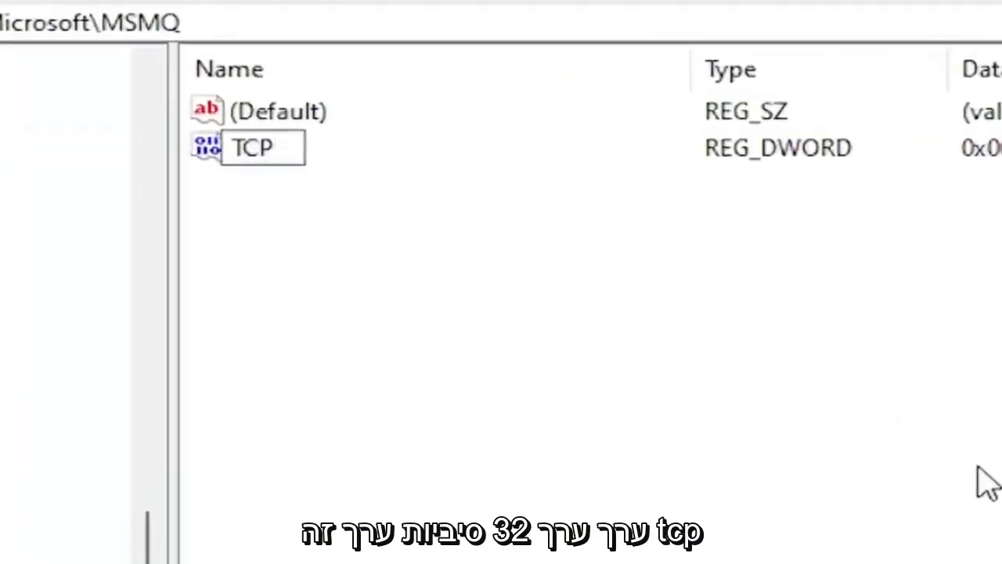
type("NoDelay")
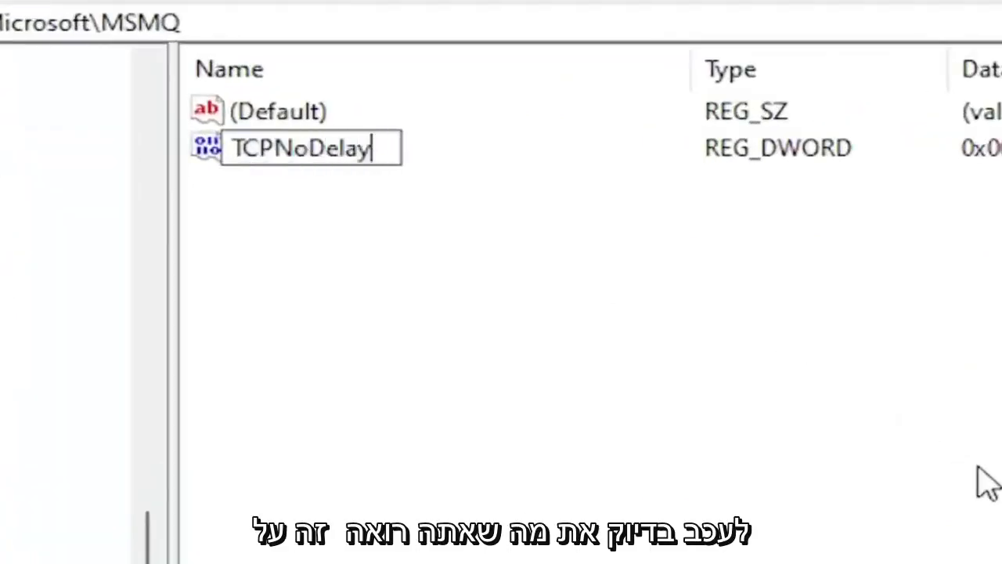
key("Return")
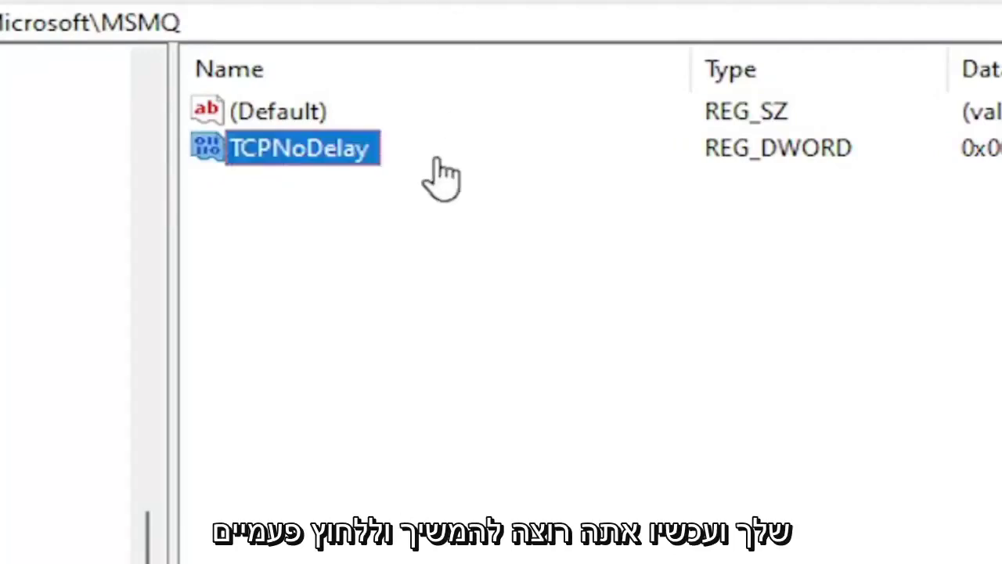
double_click(325, 151)
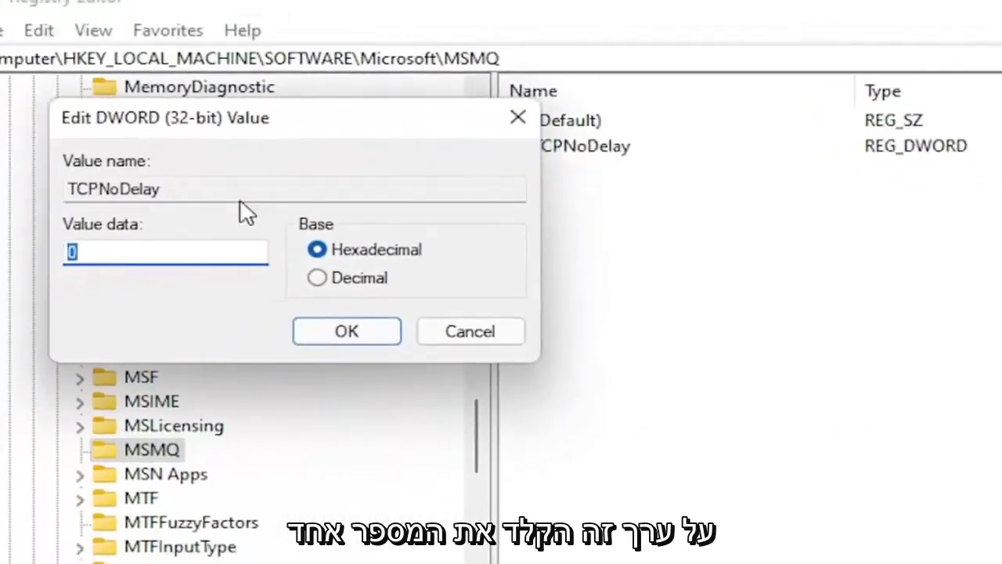
type("1")
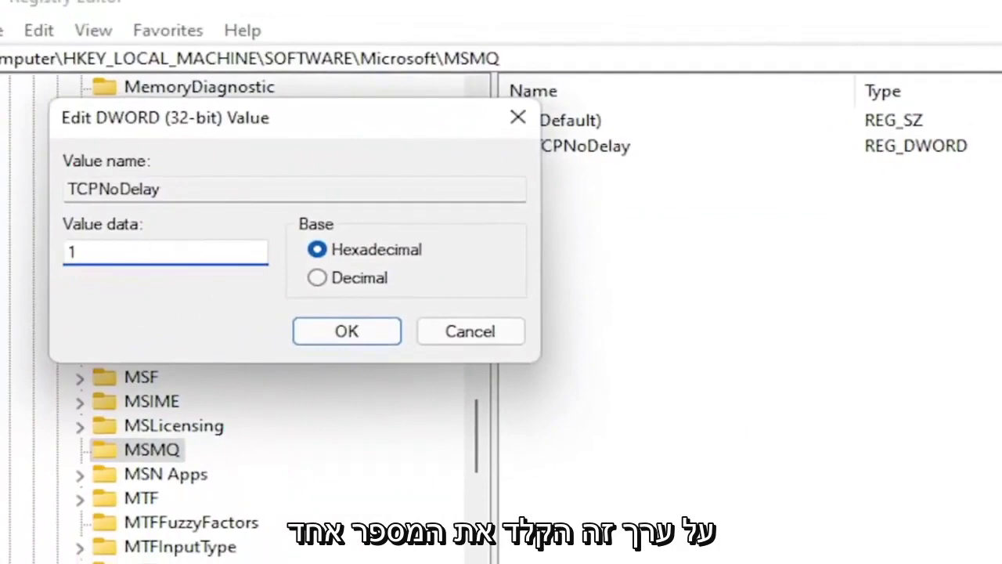